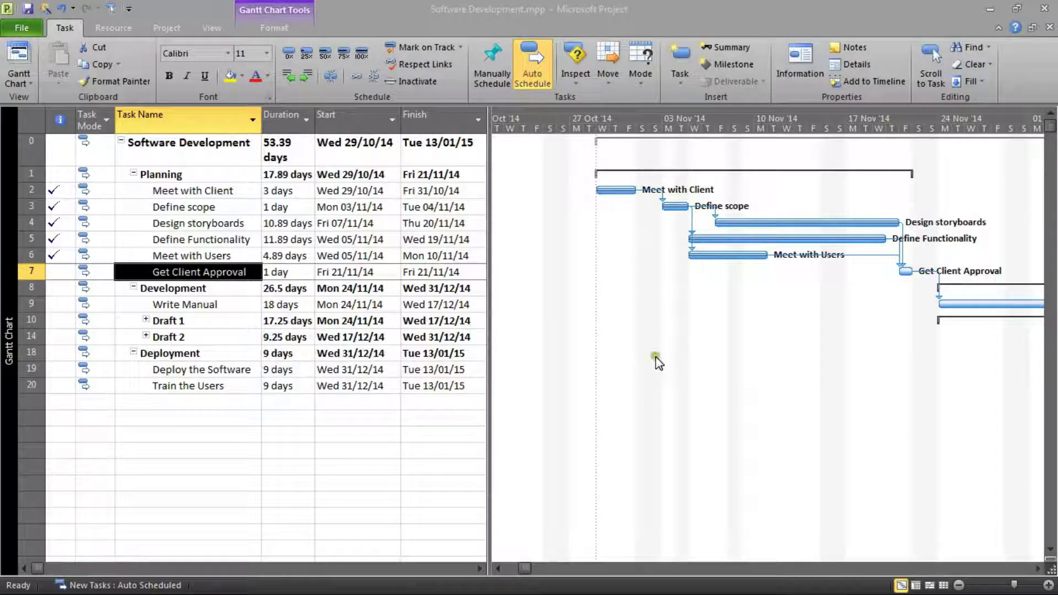
Step: Switch the task sheet to the Cost table and widen the table pane
left_click(236, 239)
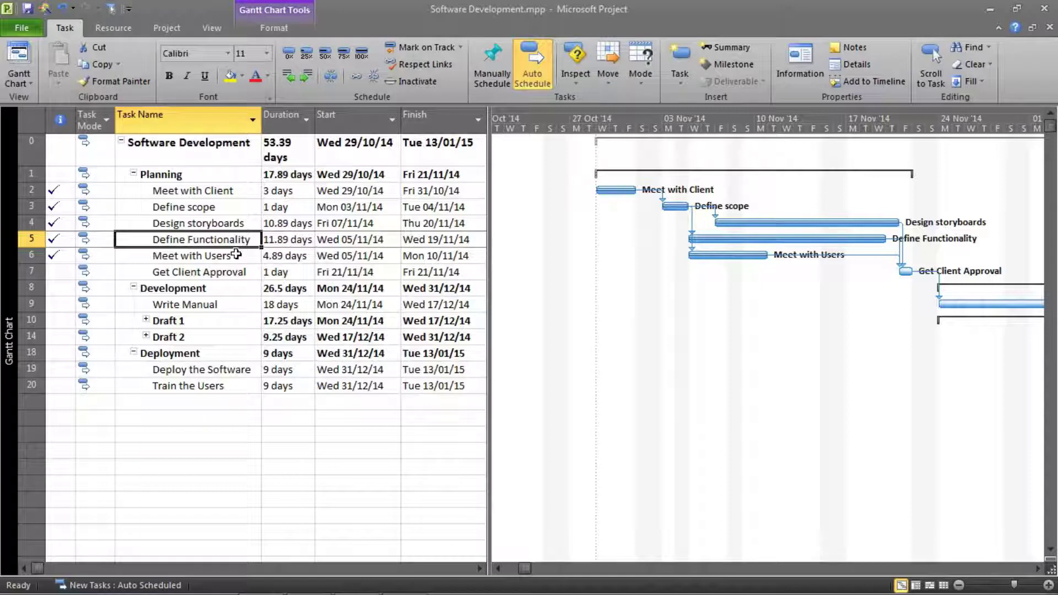
left_click(217, 29)
left_click(390, 88)
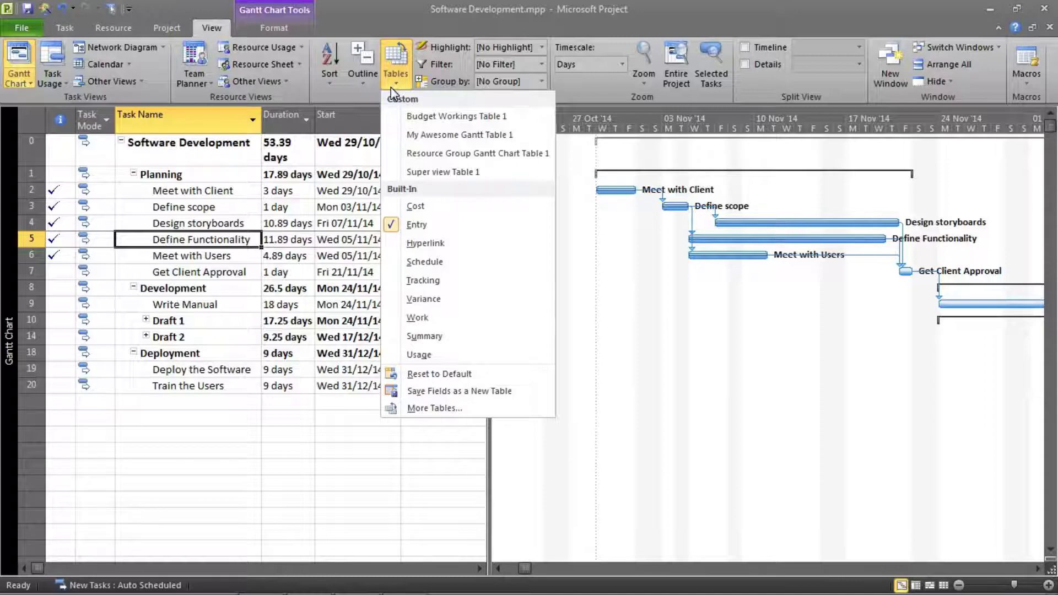
left_click(418, 207)
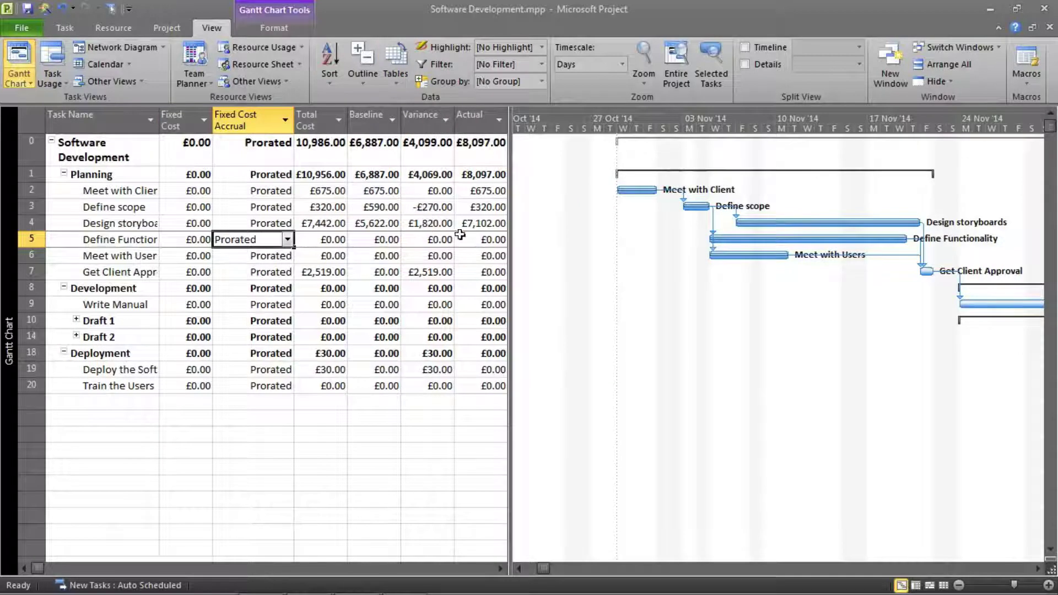
left_click_drag(512, 227, 603, 228)
Step: Select the Baseline cost cells and the Actual costs for rows 1 to 9
left_click_drag(375, 149, 387, 356)
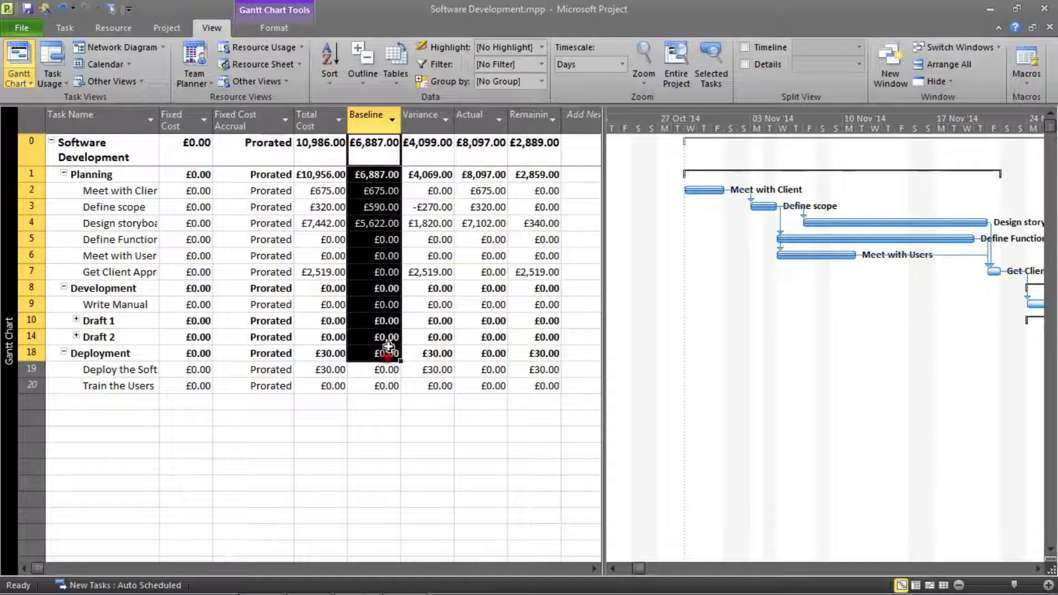
left_click(381, 270)
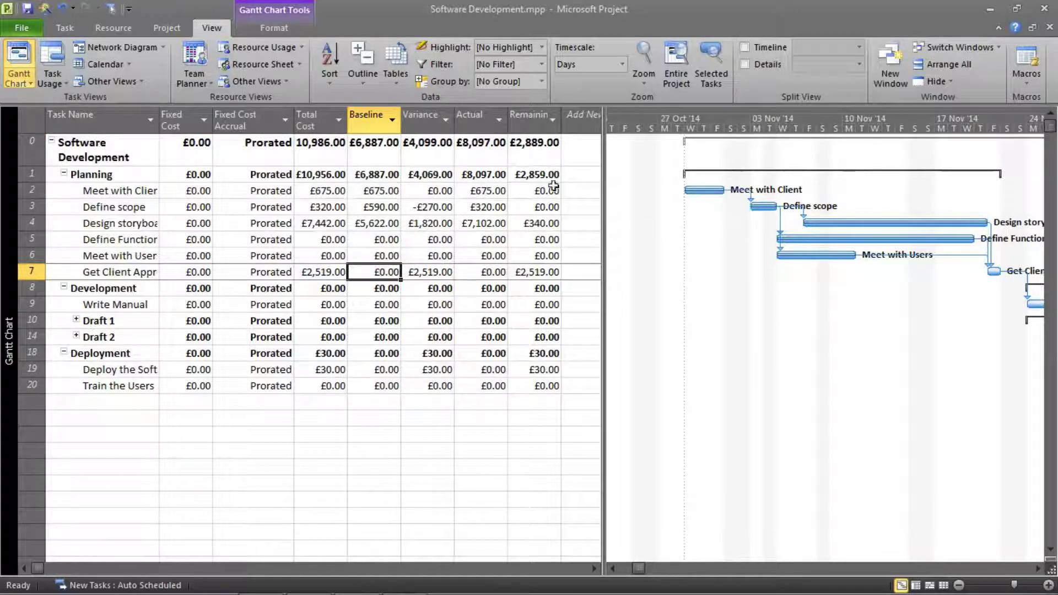
left_click_drag(470, 176, 485, 308)
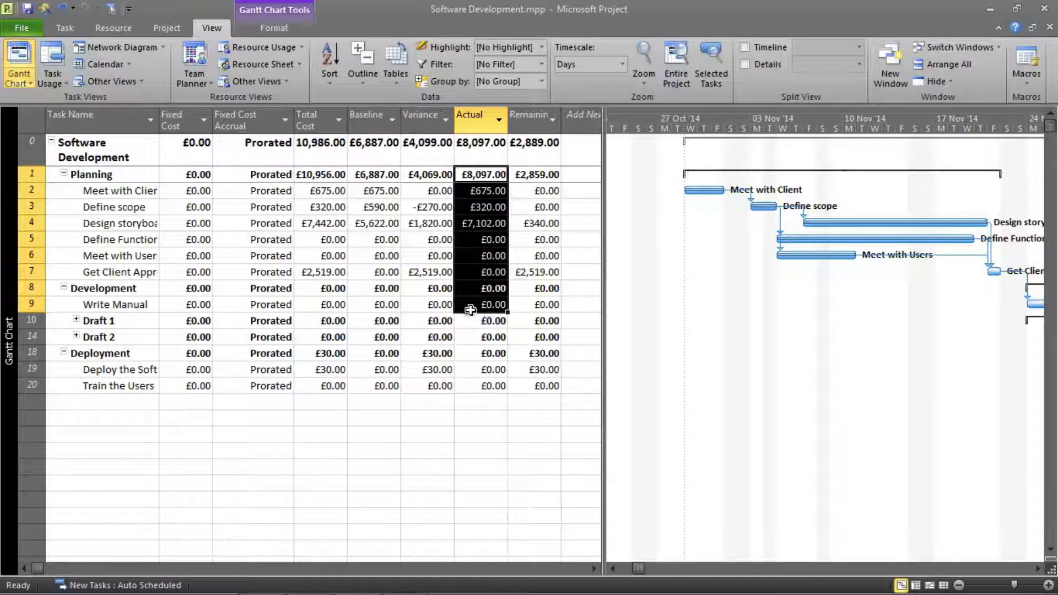
Step: Select the Variance values for the Planning tasks, including Define scope's negative variance
left_click_drag(432, 204, 439, 255)
left_click(421, 287)
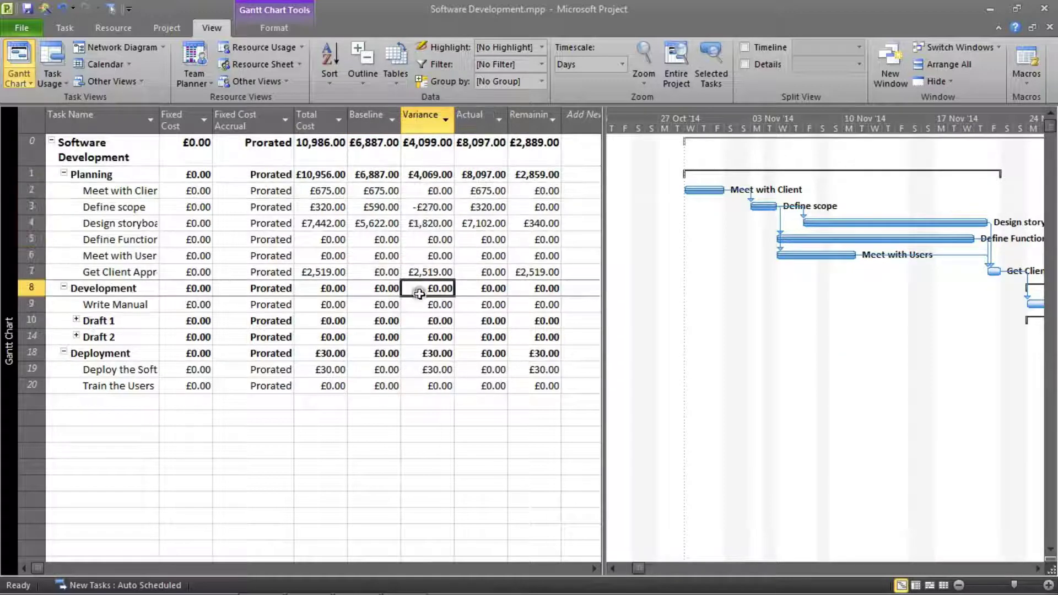
left_click(428, 191)
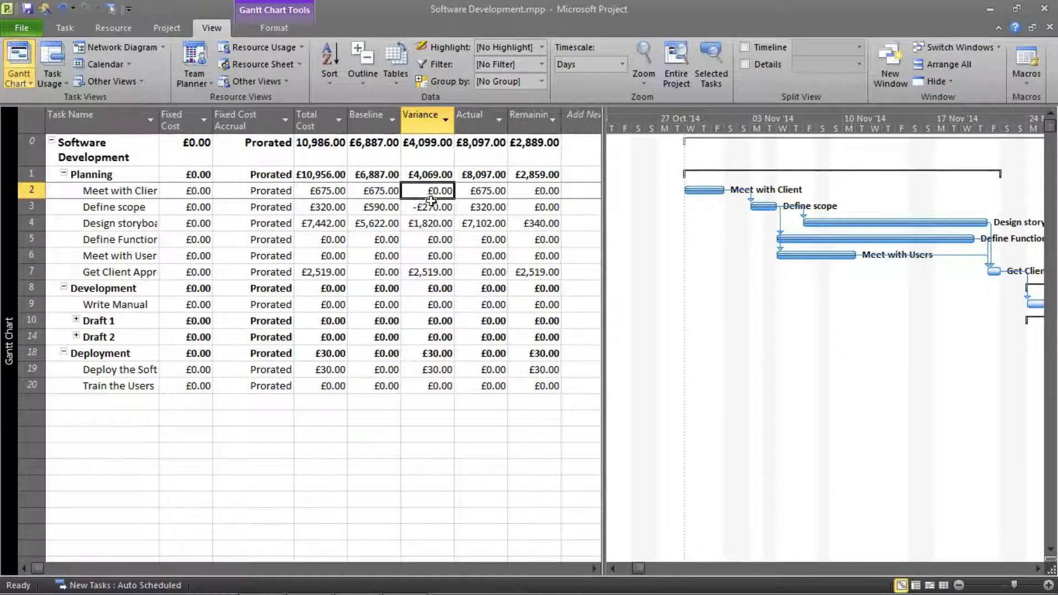
left_click(432, 242)
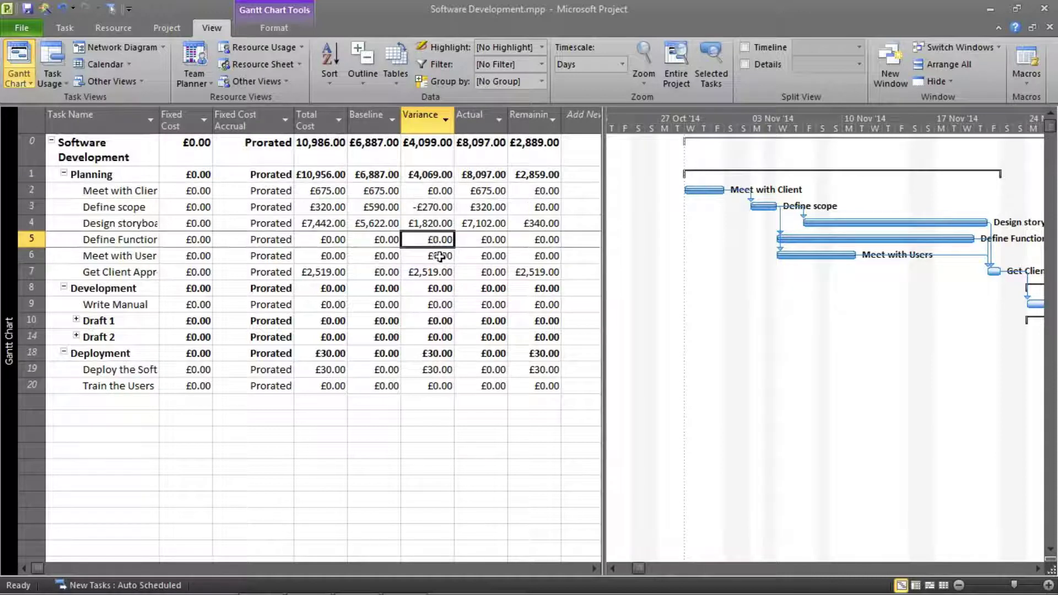
left_click(440, 256)
left_click(440, 241)
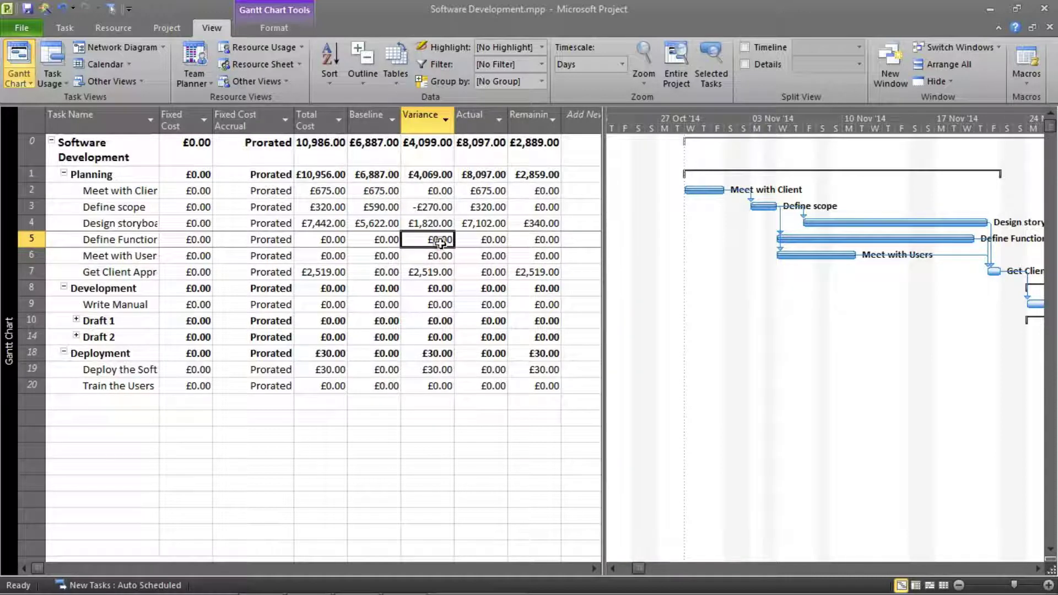
left_click(437, 272)
left_click(439, 224)
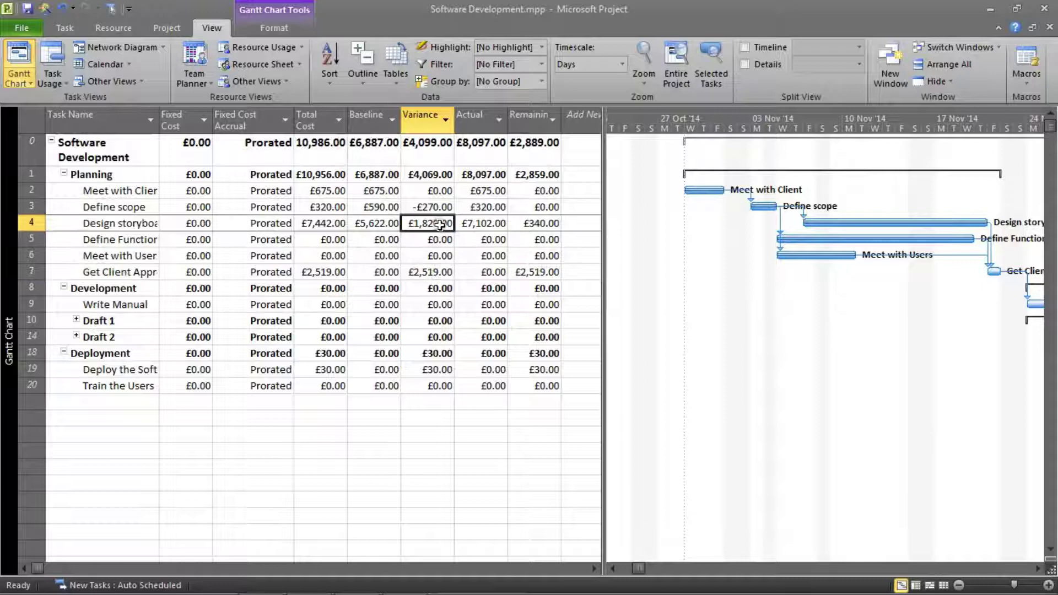
left_click(439, 208)
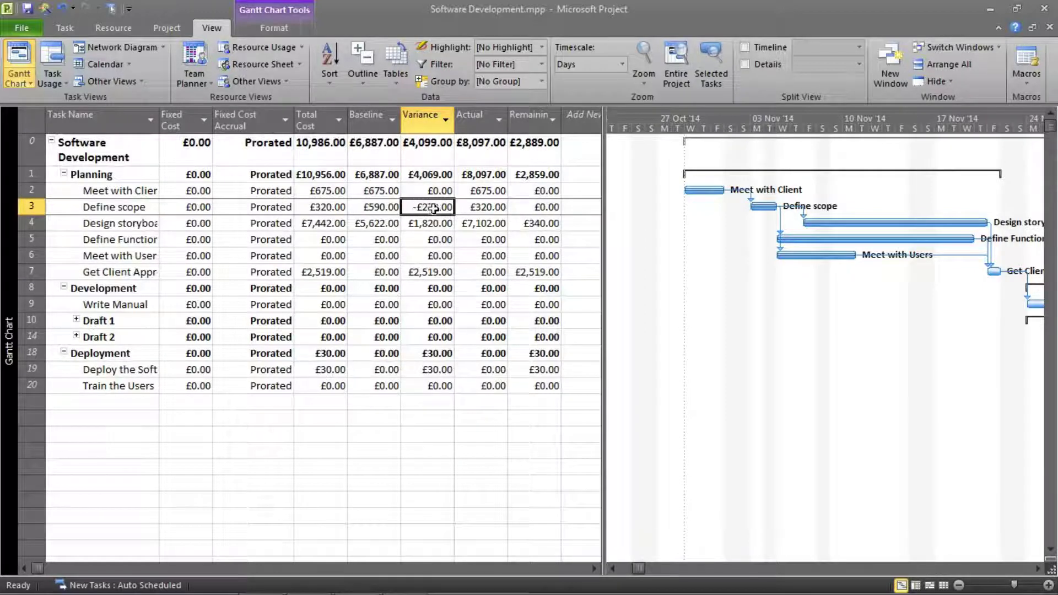
left_click_drag(439, 175, 444, 258)
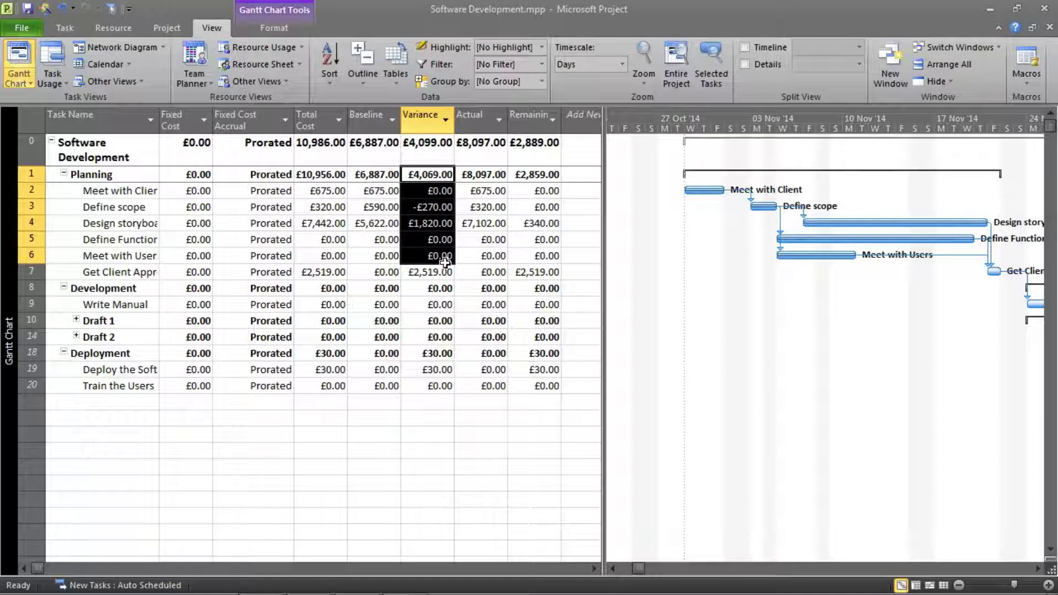
Step: Switch back to the Entry table and open the Custom Fields dialog
left_click(402, 82)
left_click(420, 228)
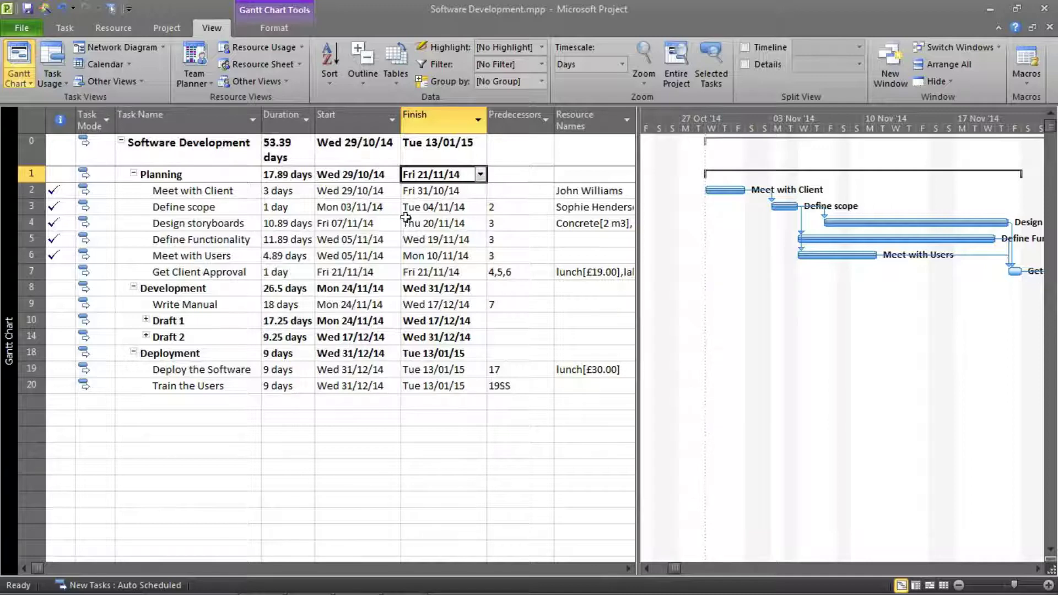
left_click(276, 29)
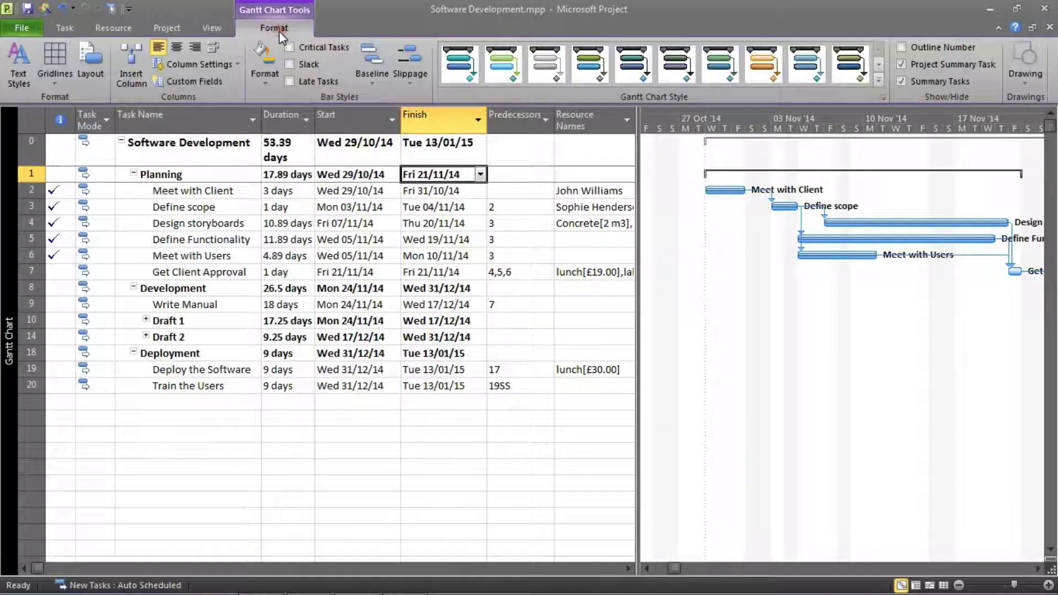
left_click(193, 82)
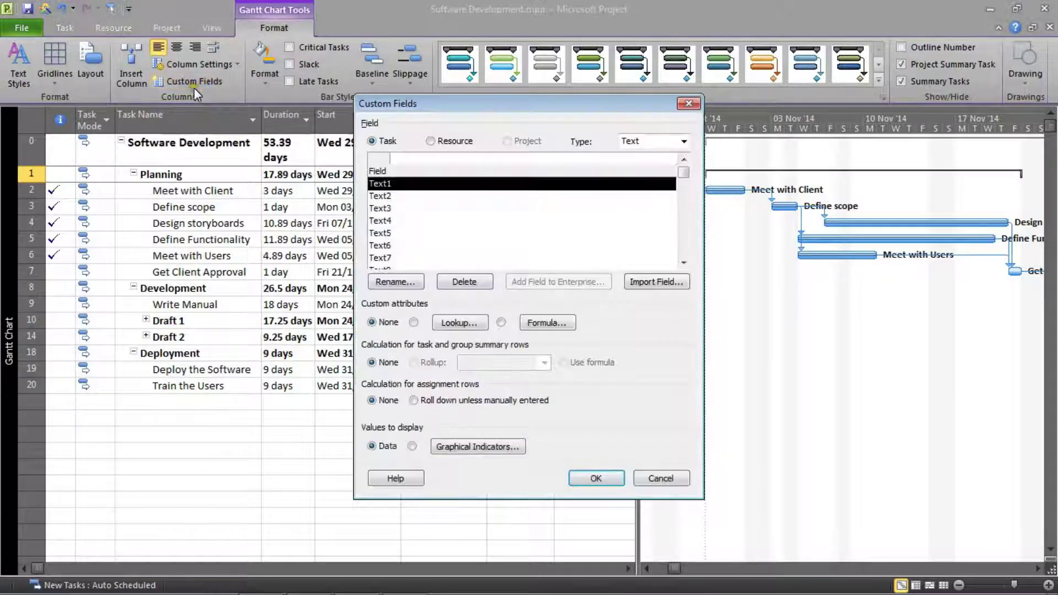
left_click_drag(412, 110, 328, 71)
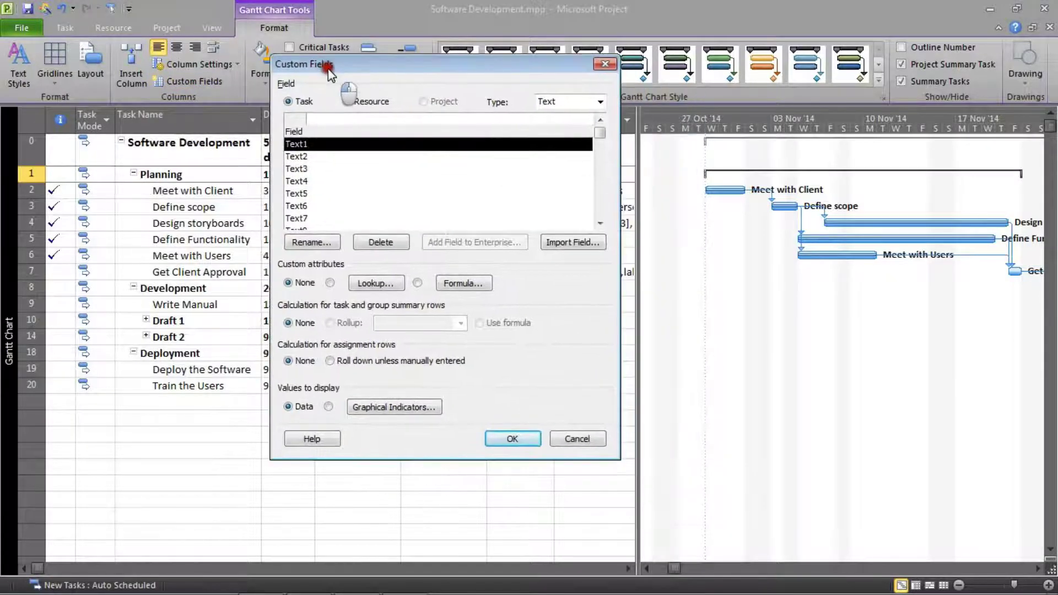
Step: Set the custom field type to Cost to list task fields Cost1 to Cost10
left_click(600, 103)
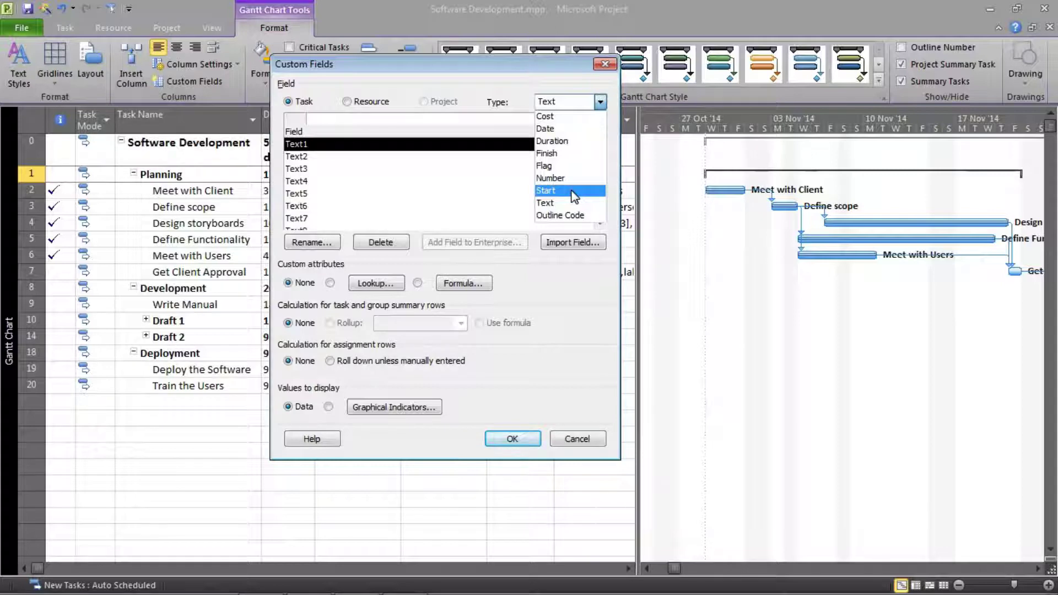
left_click(556, 118)
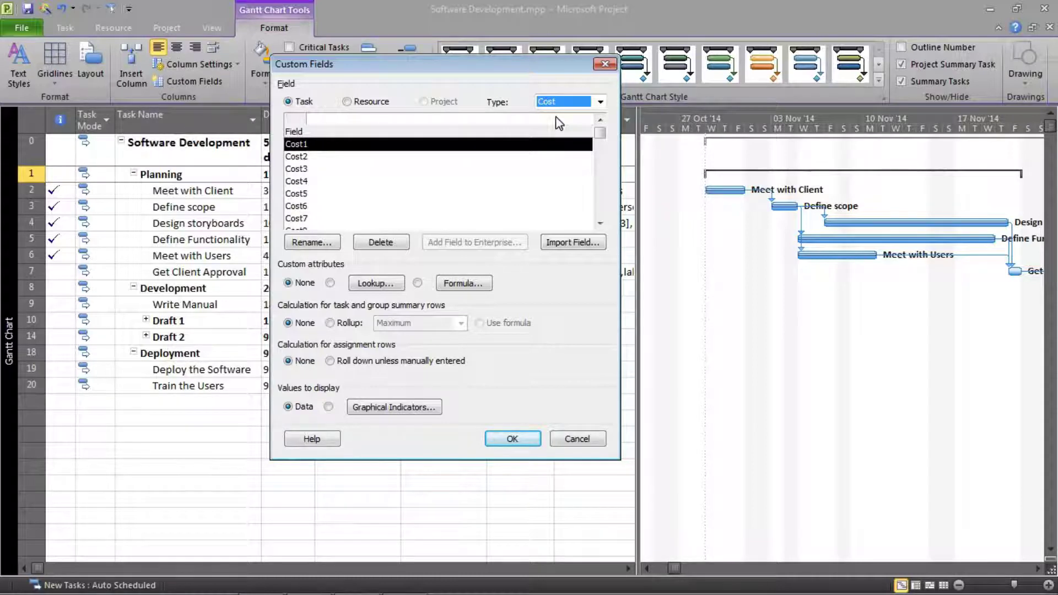
left_click_drag(600, 135, 600, 208)
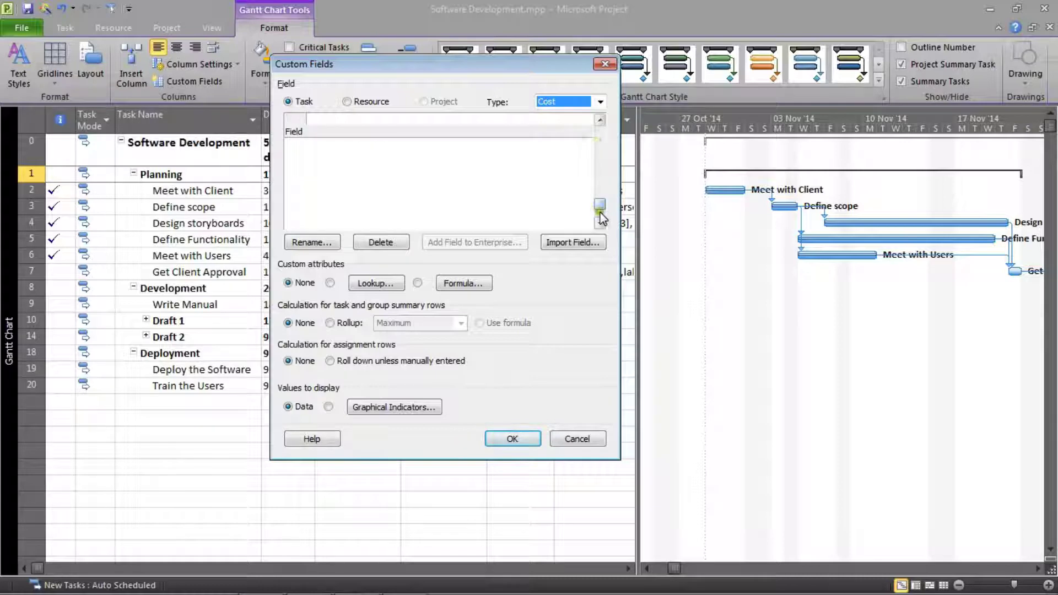
left_click(599, 119)
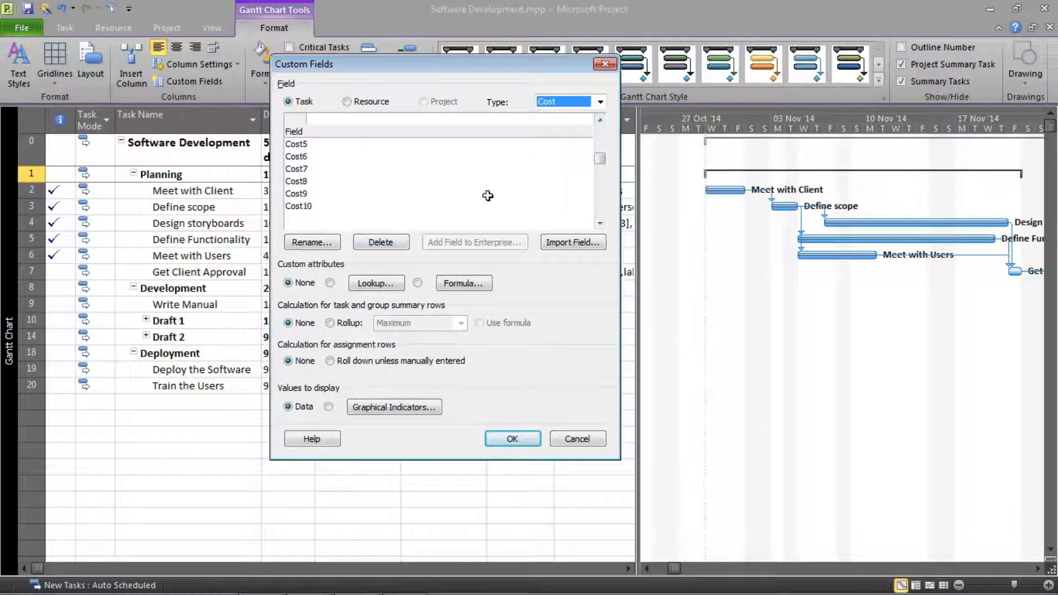
left_click(600, 119)
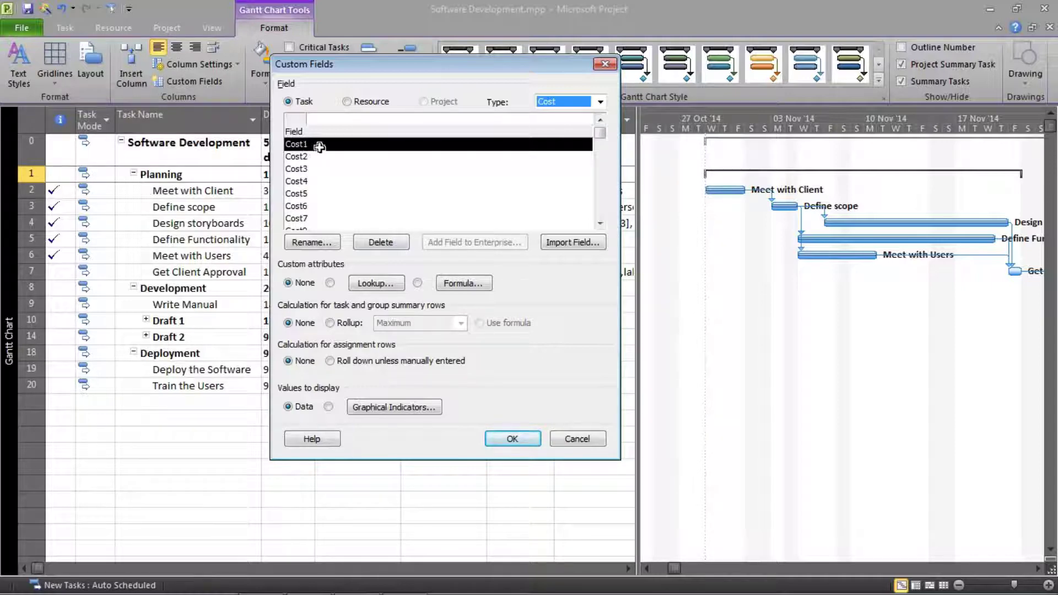
Step: Rename the Cost1 field to 'On/Over Budget'
left_click(325, 243)
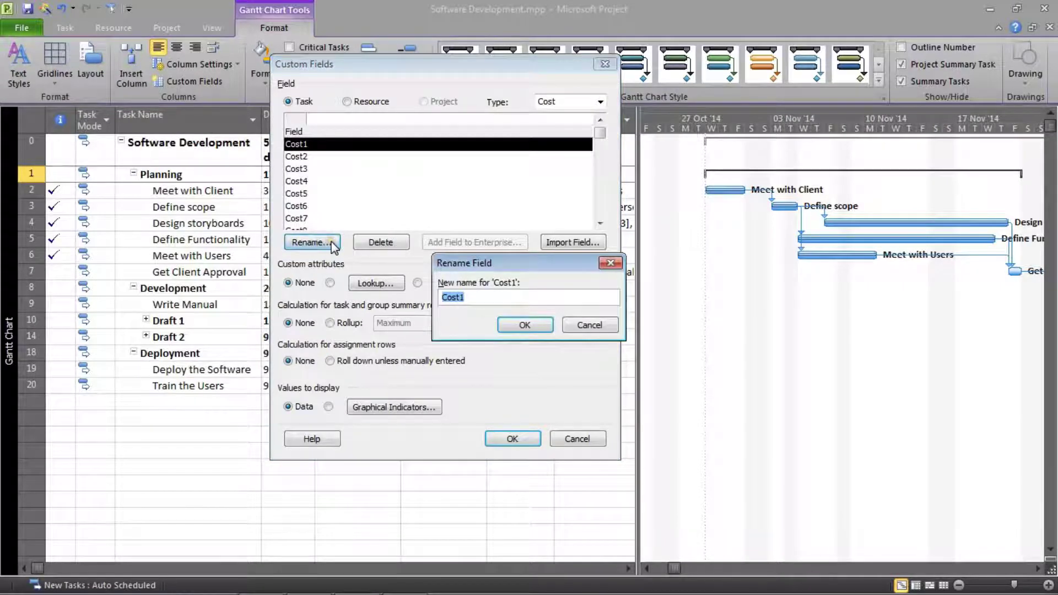
type("On/")
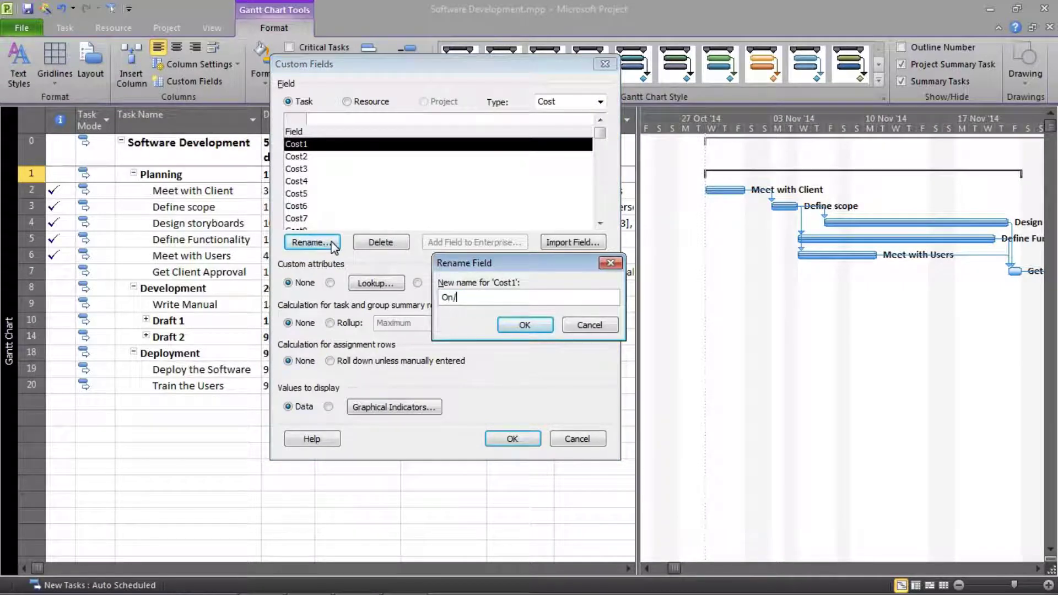
type("Over Budget")
left_click(513, 326)
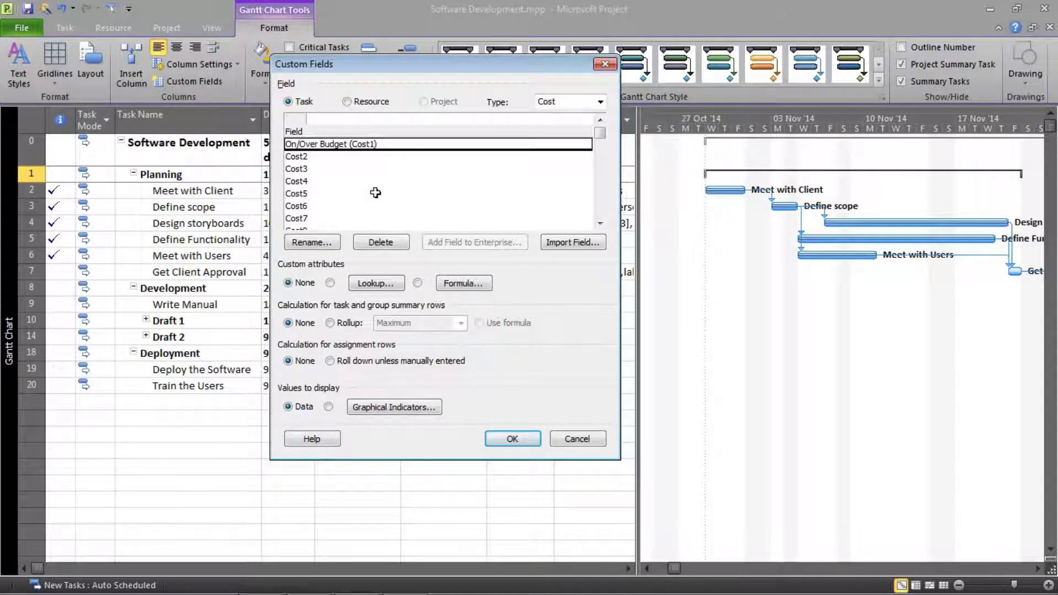
Step: Give On/Over Budget the formula [Cost Variance] and accept replacing existing data
left_click(418, 283)
left_click(495, 348)
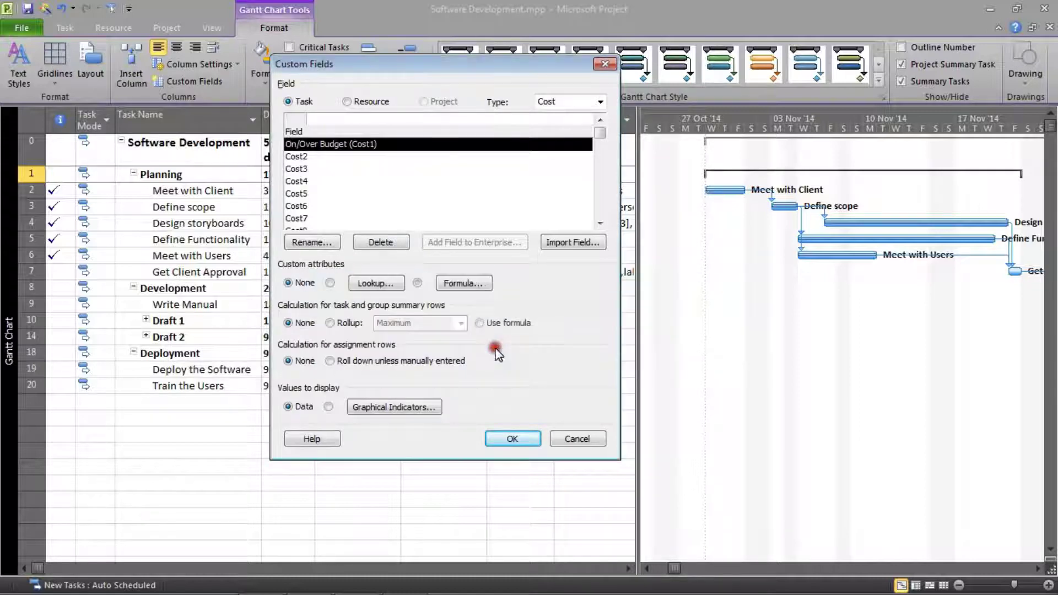
left_click(463, 283)
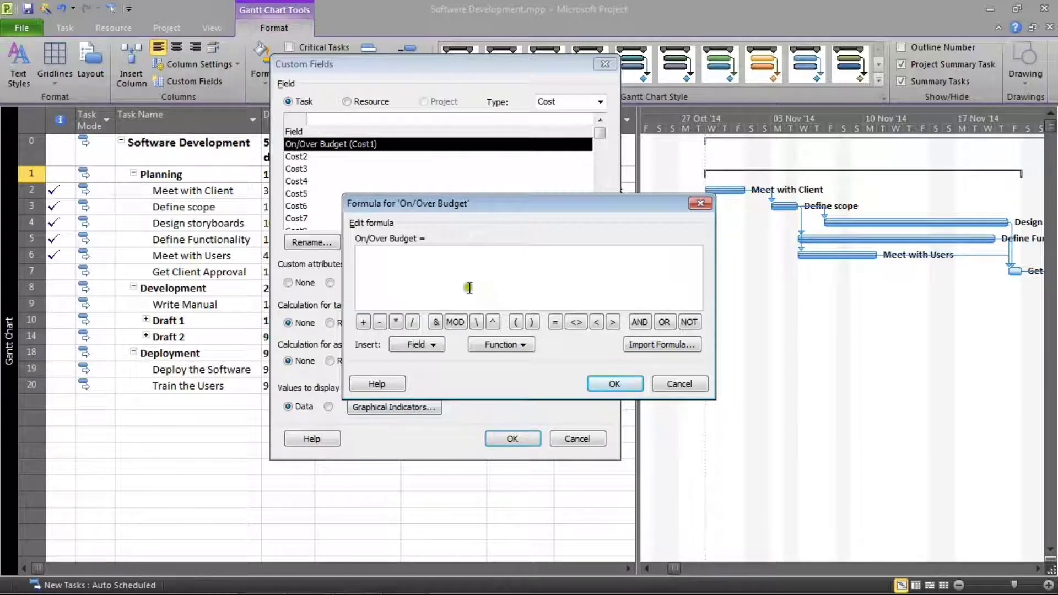
left_click(434, 345)
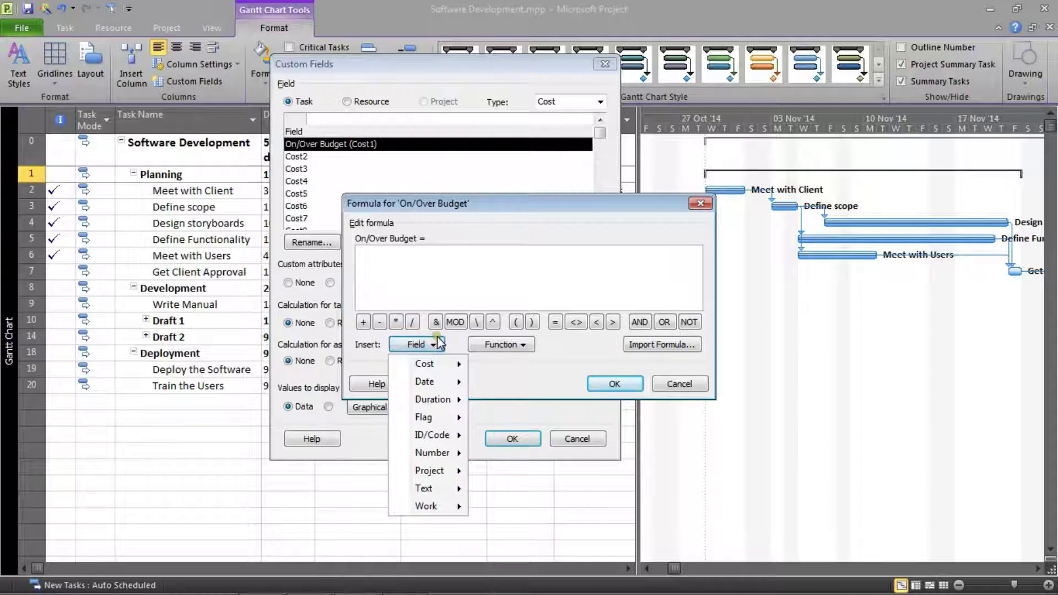
mouse_move(440, 365)
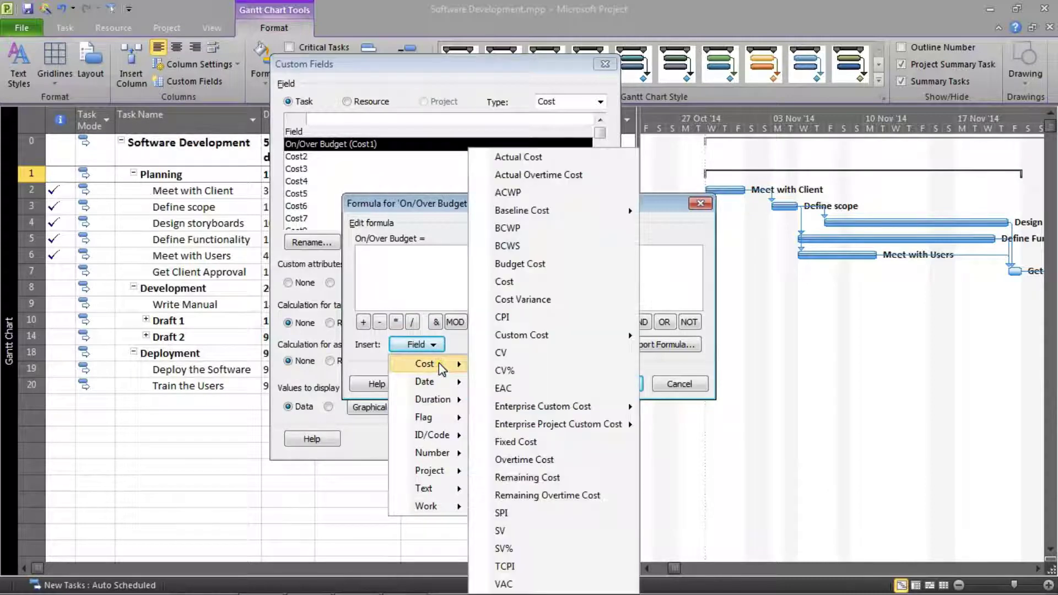
left_click(505, 302)
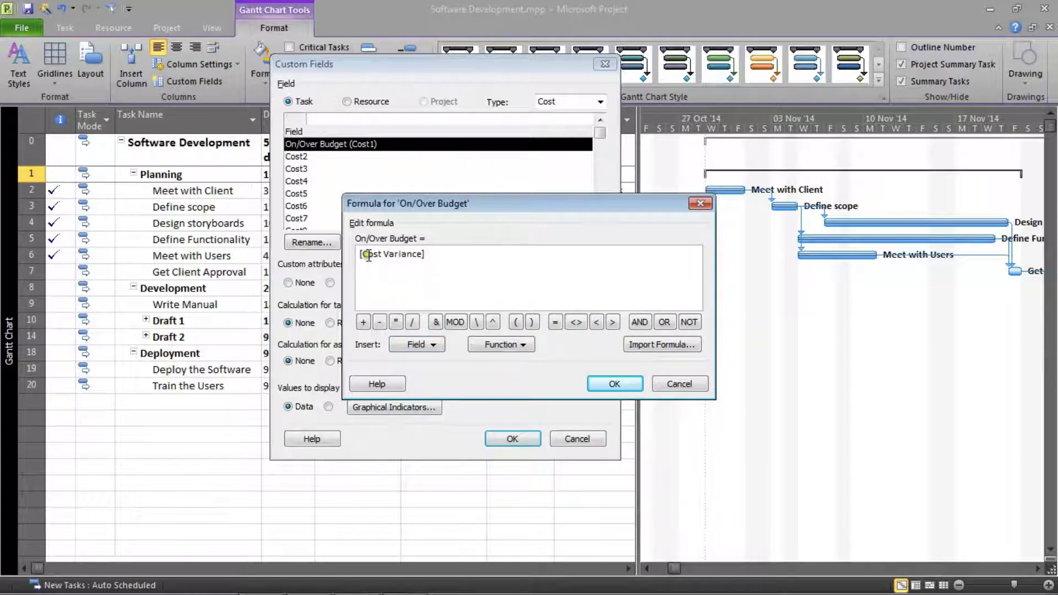
left_click(421, 239)
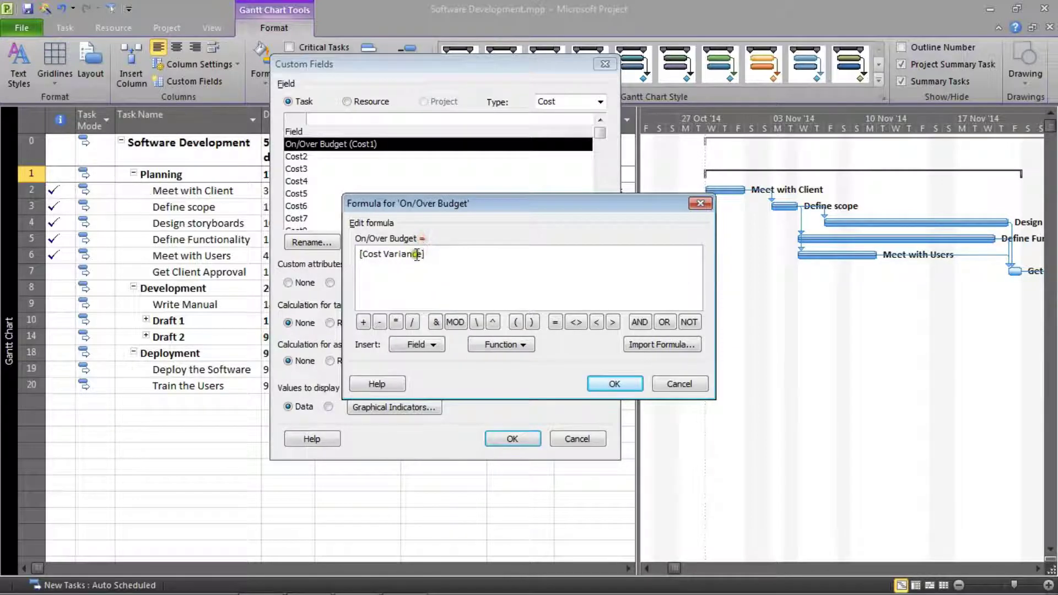
left_click(606, 384)
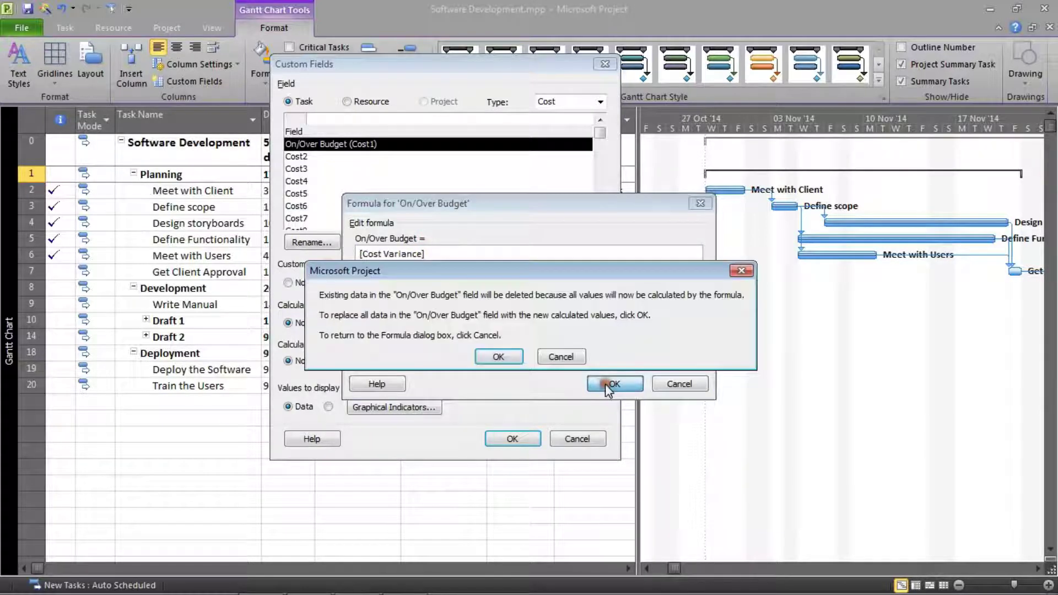
left_click(496, 357)
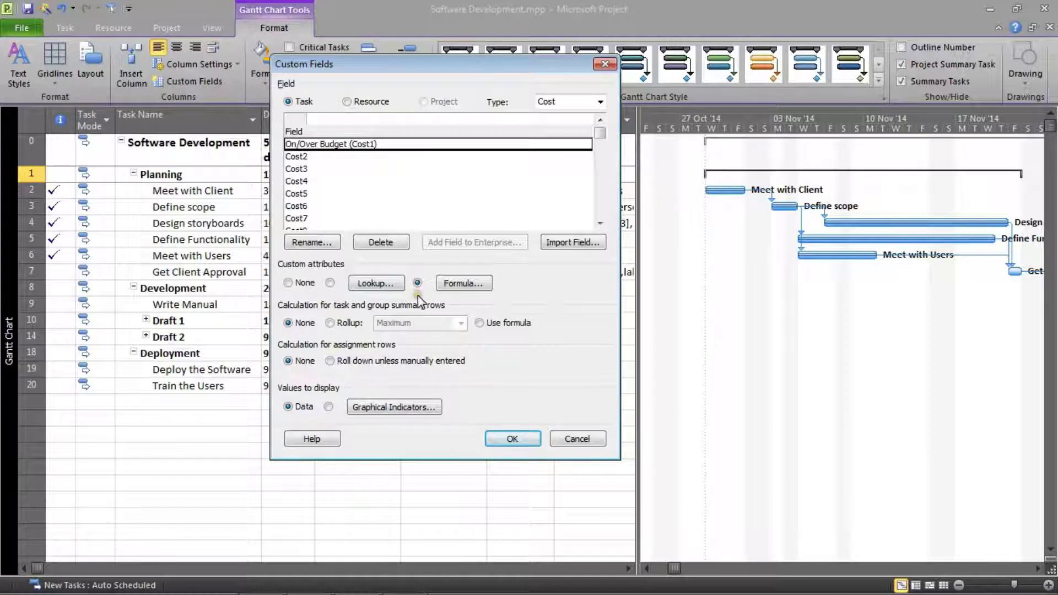
Step: Open the Graphical Indicators settings for On/Over Budget
left_click(453, 282)
left_click(415, 409)
left_click(416, 408)
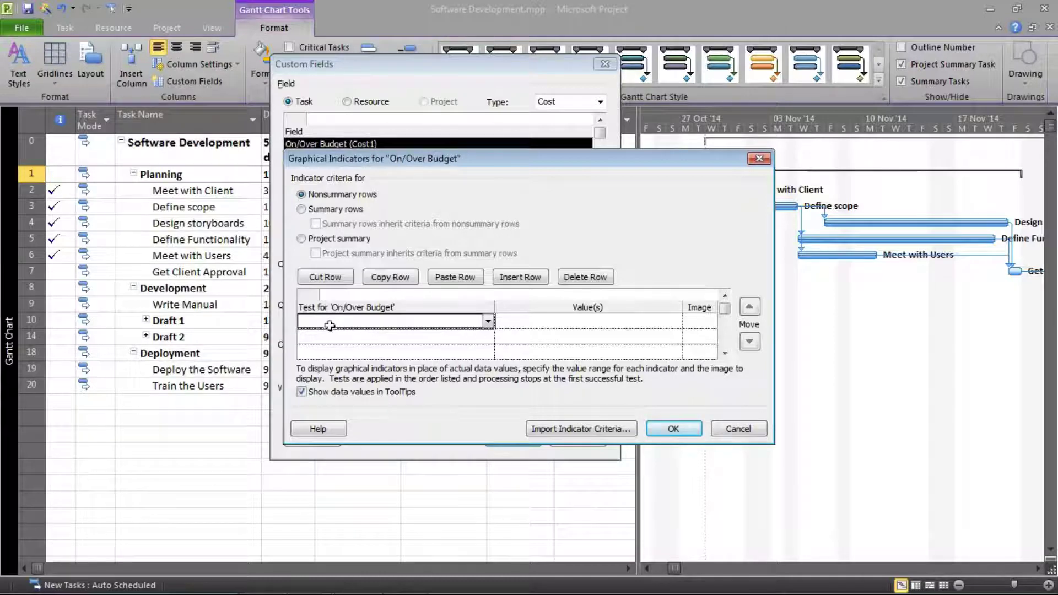
Step: Add a first test: 'is less than or equal to' 0 shows a green smiley
left_click(488, 321)
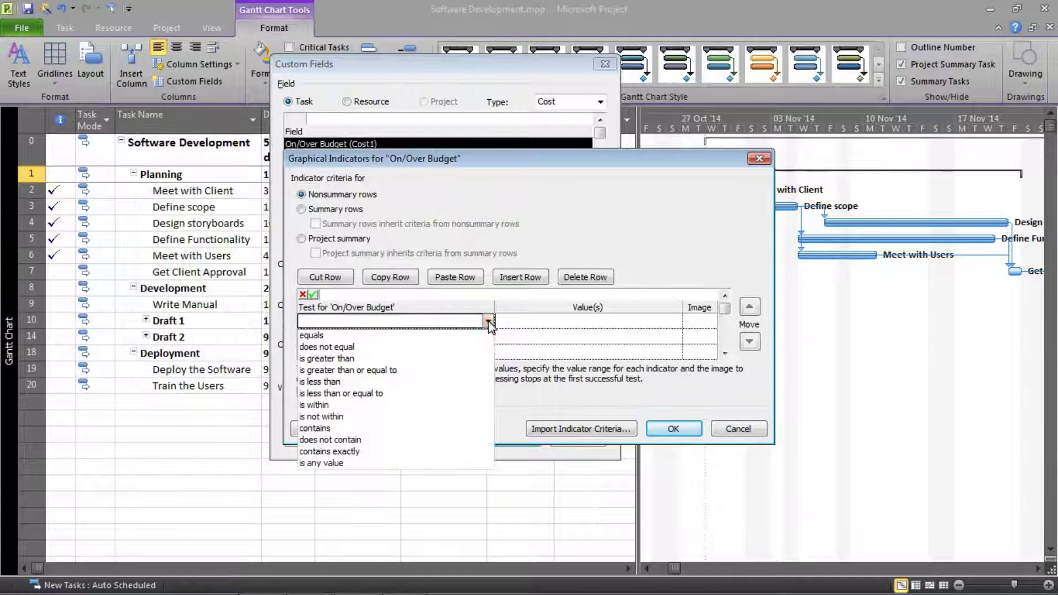
left_click(367, 393)
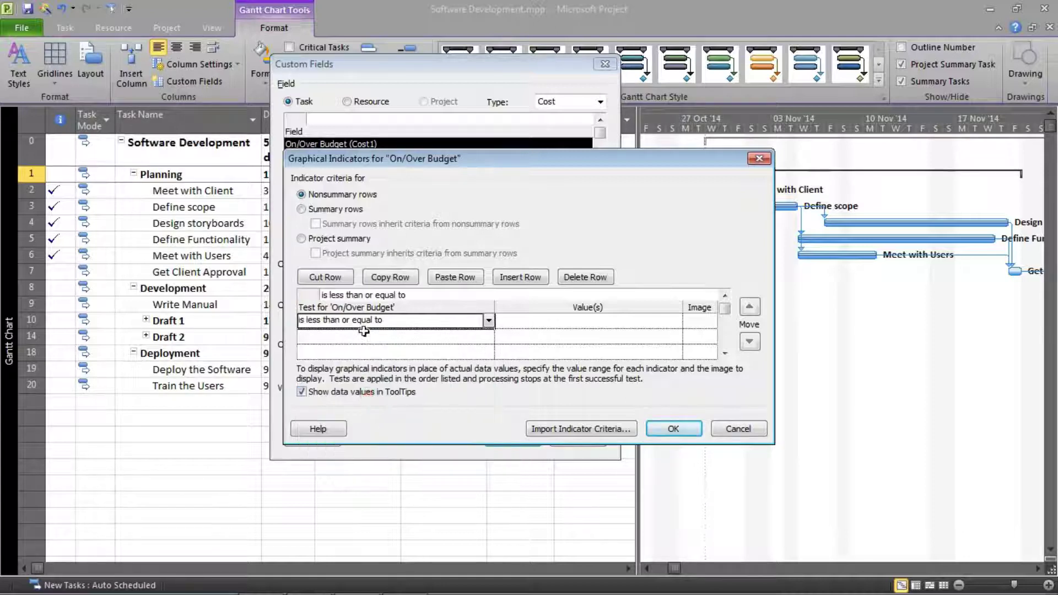
left_click(528, 320)
type("0")
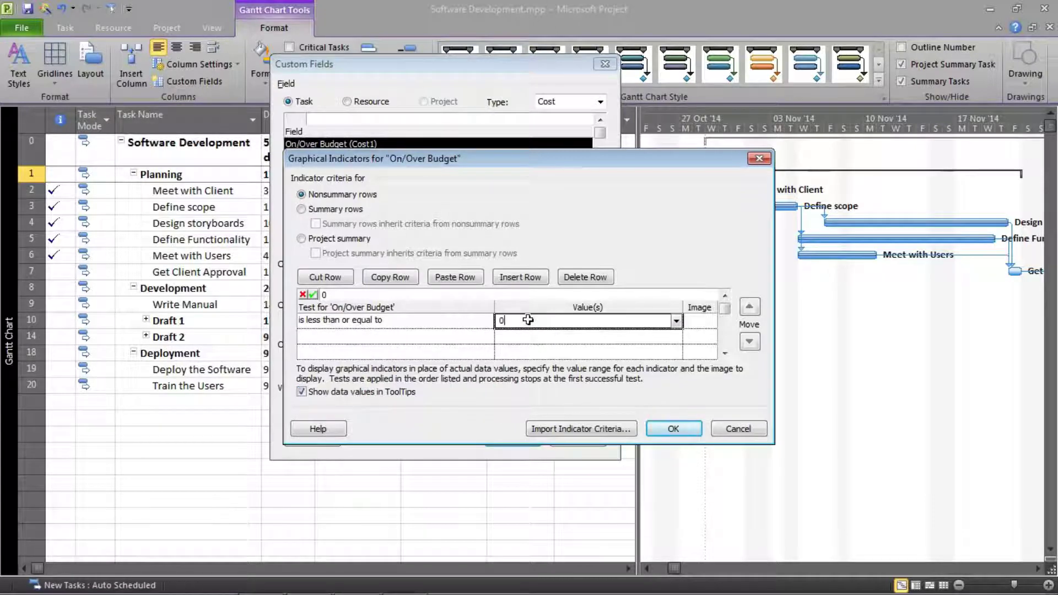
left_click(705, 322)
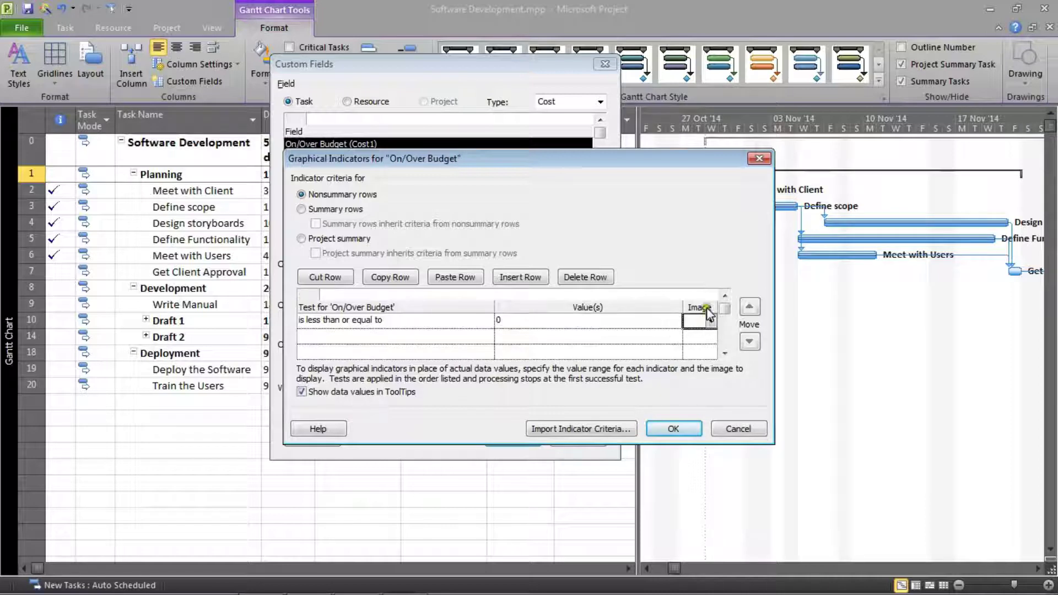
left_click(711, 321)
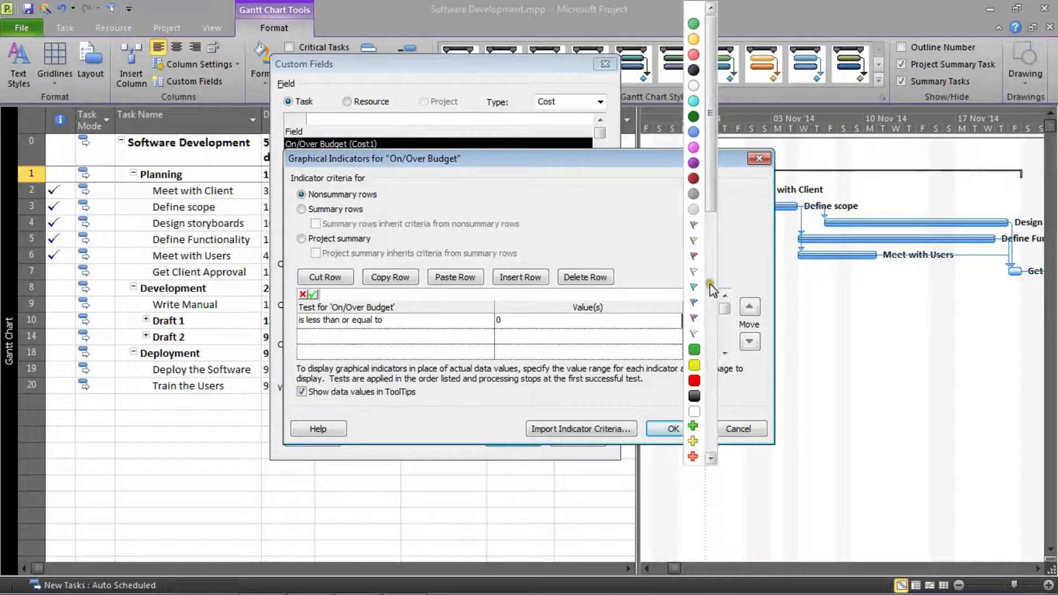
left_click_drag(710, 149, 714, 436)
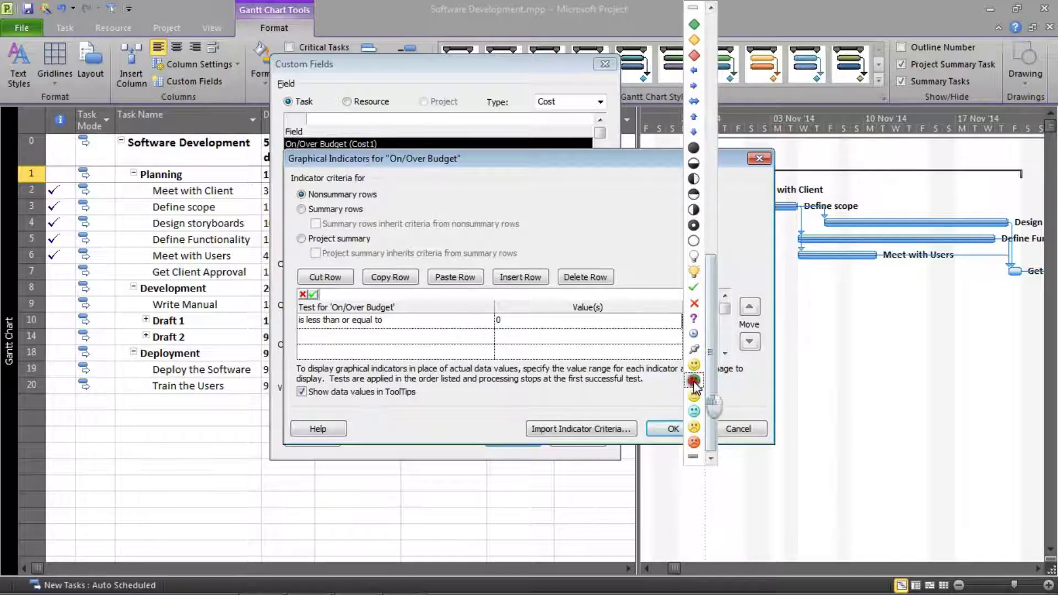
left_click(695, 380)
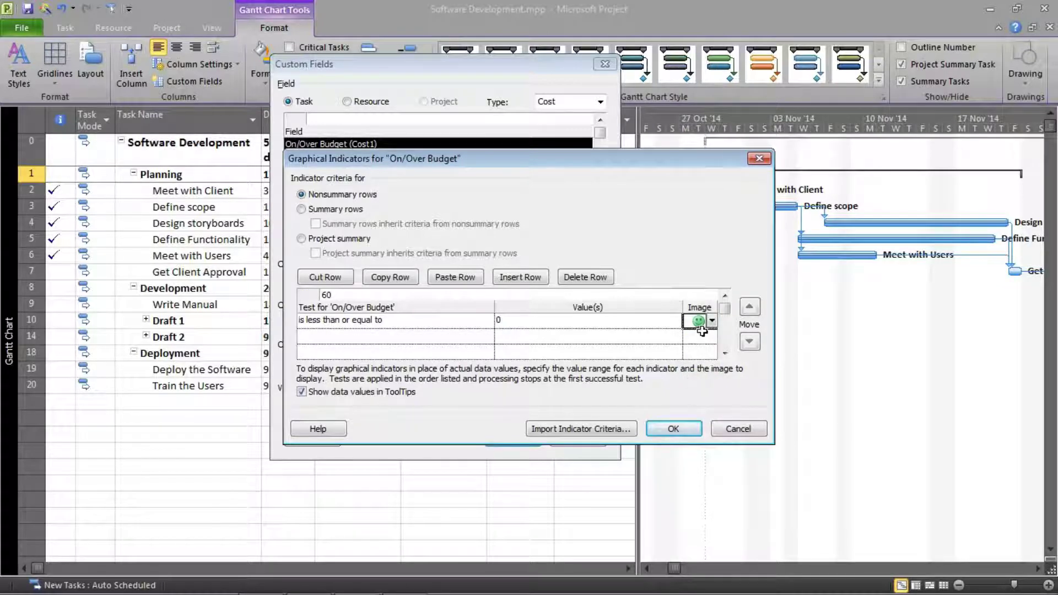
Step: Add a second test: 'is greater than' 0 shows a red sad face
left_click(408, 337)
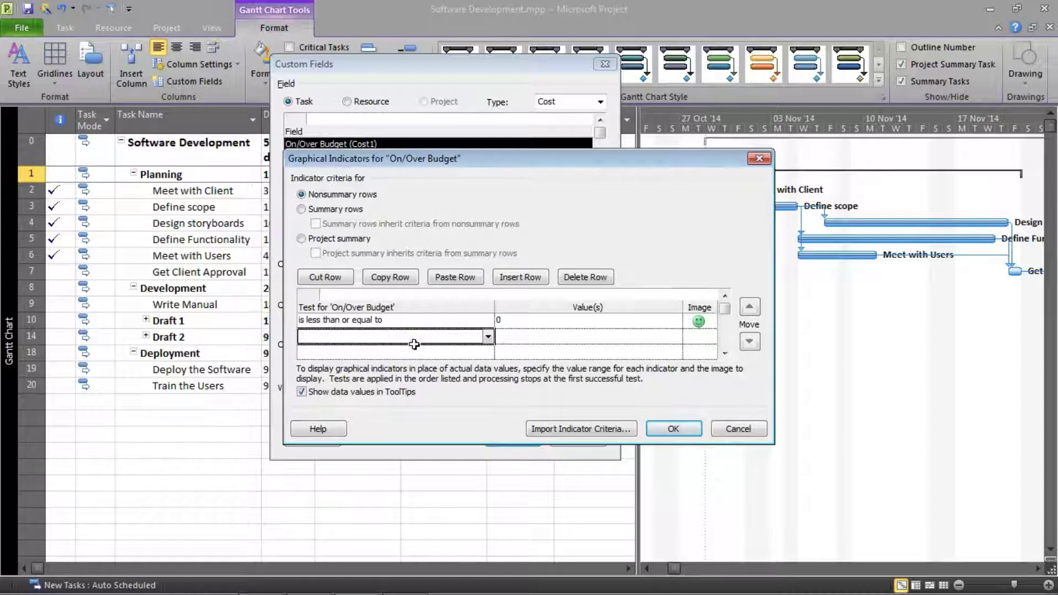
left_click(488, 337)
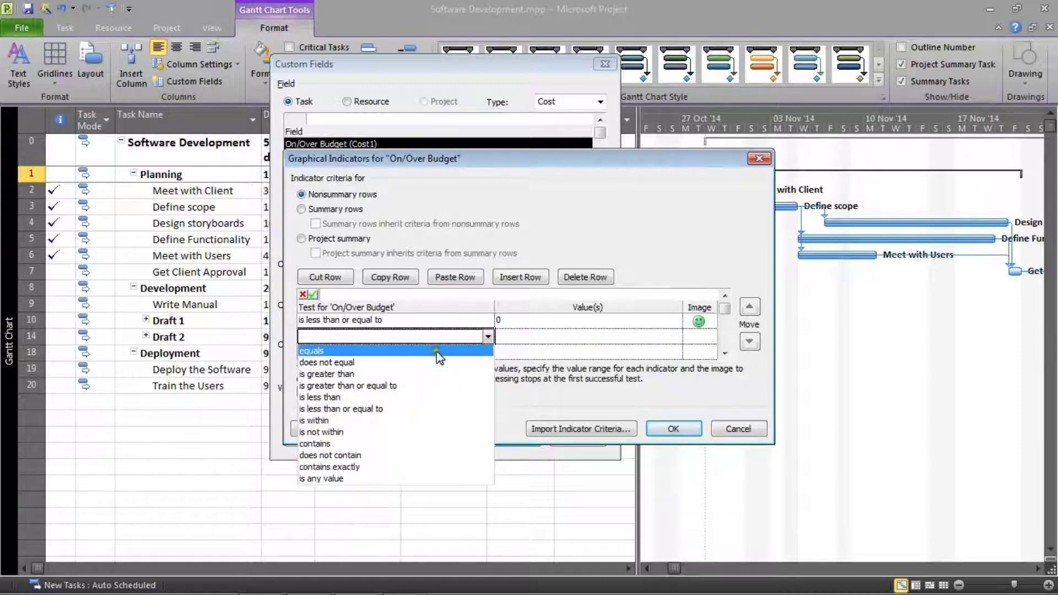
left_click(356, 377)
left_click(538, 337)
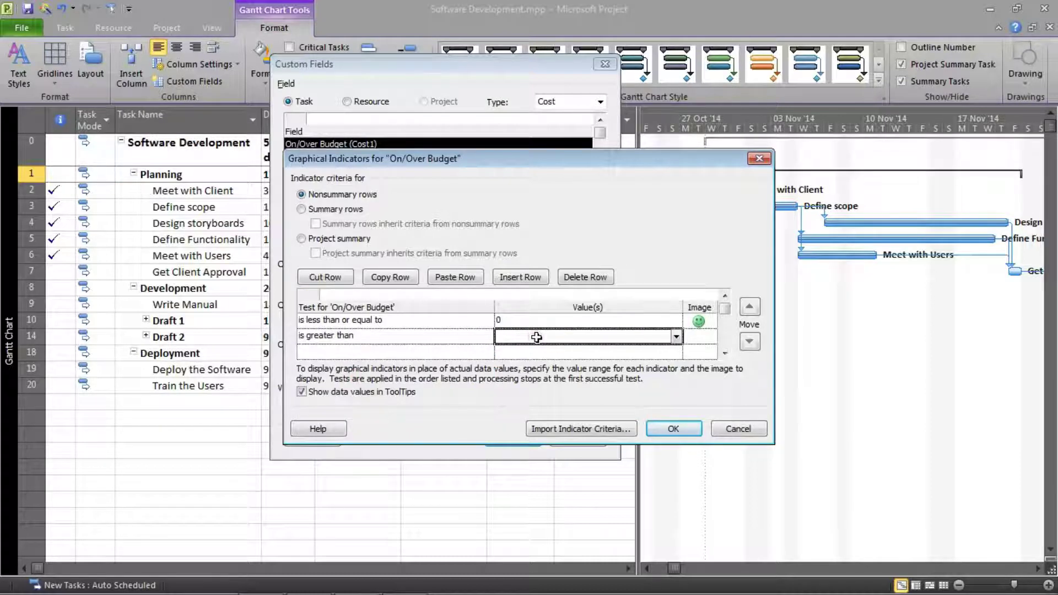
type("0")
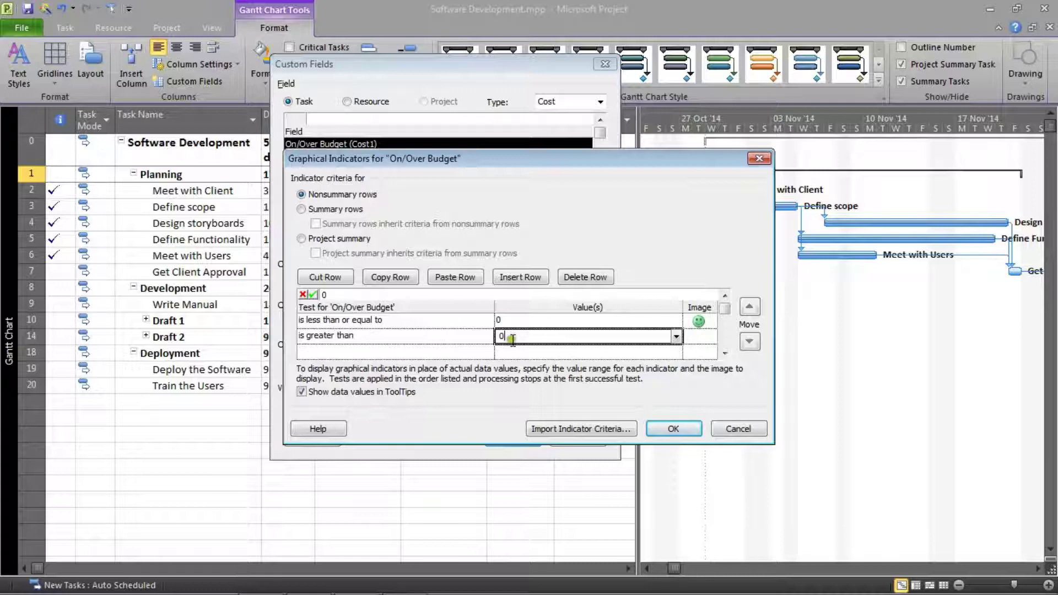
left_click(697, 338)
left_click(713, 342)
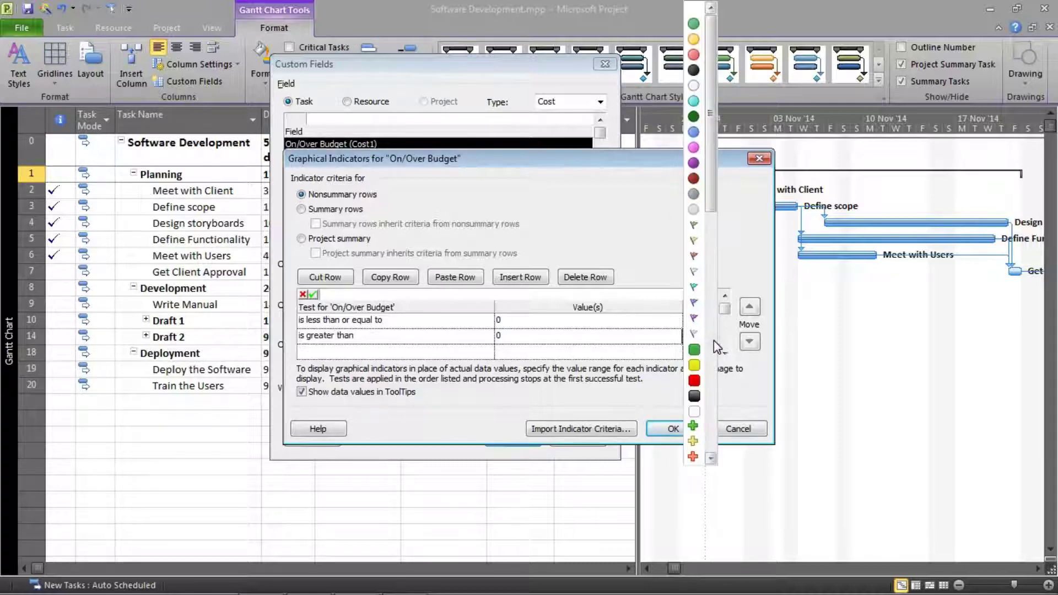
left_click_drag(709, 201, 717, 449)
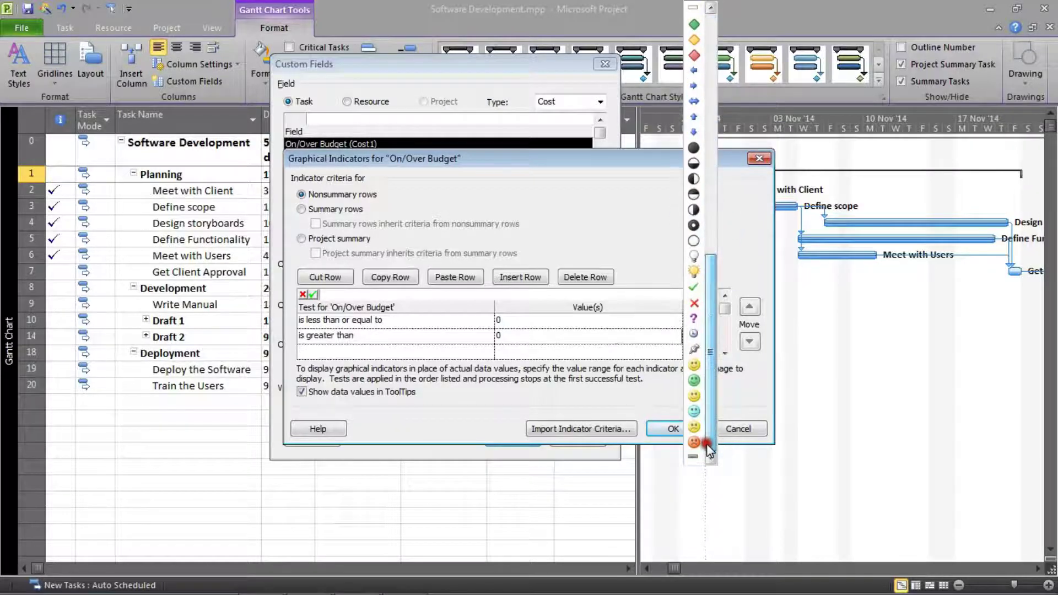
left_click(699, 449)
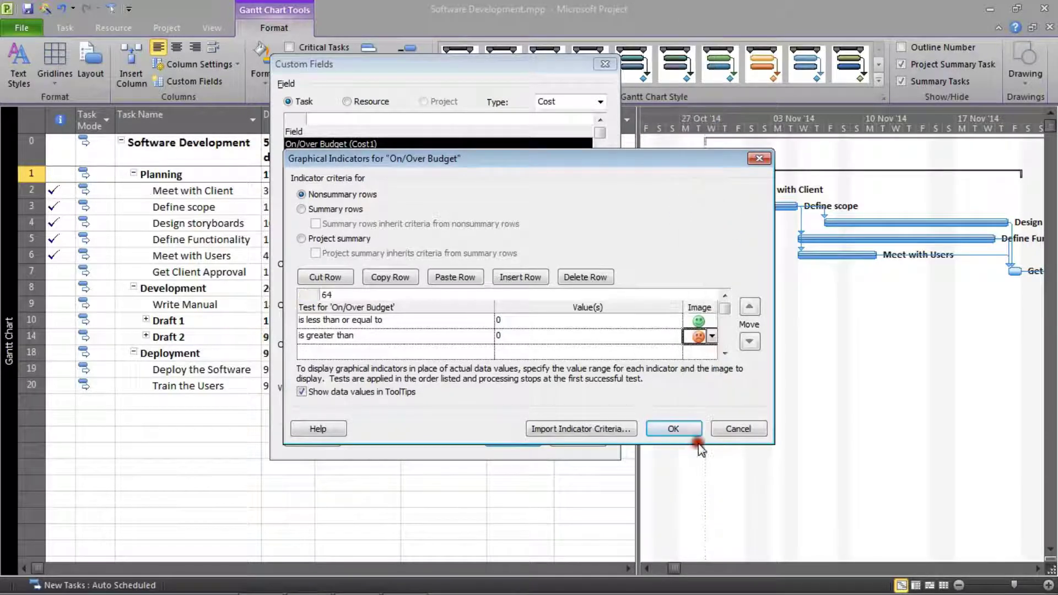
left_click(636, 336)
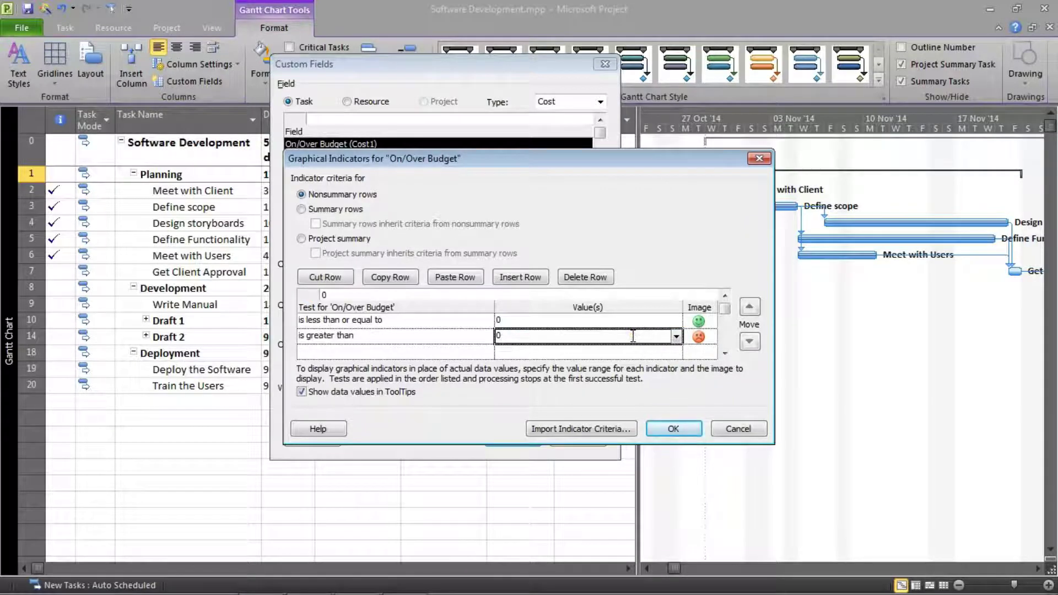
left_click(470, 334)
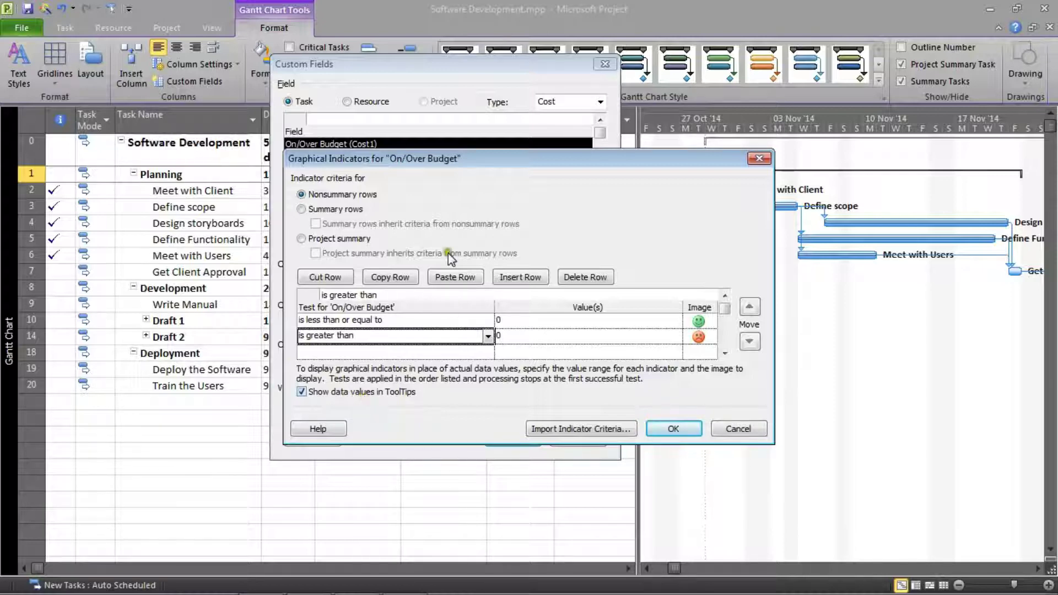
Step: Confirm the Graphical Indicators and Custom Fields dialogs to return to the Gantt table
left_click(674, 428)
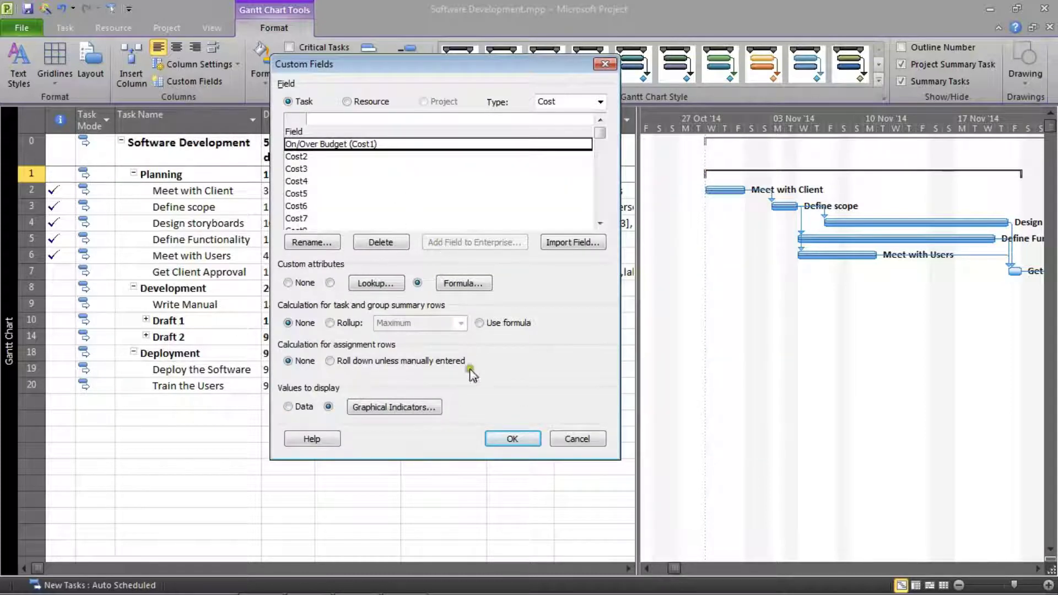
left_click(496, 441)
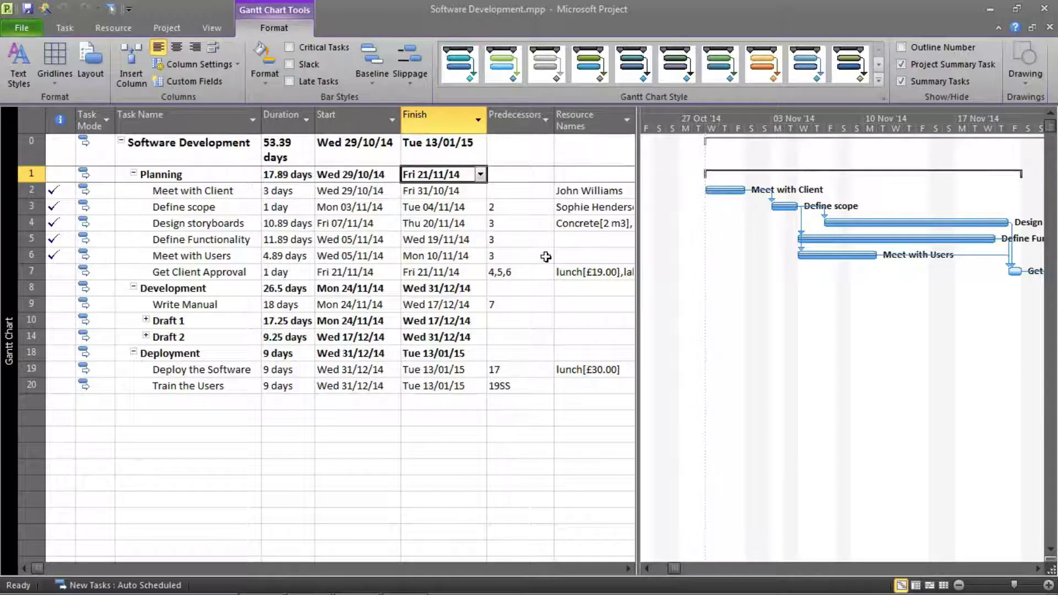
Step: Insert an On/Over Budget (Cost1) column before the Predecessors column
left_click(506, 118)
right_click(506, 117)
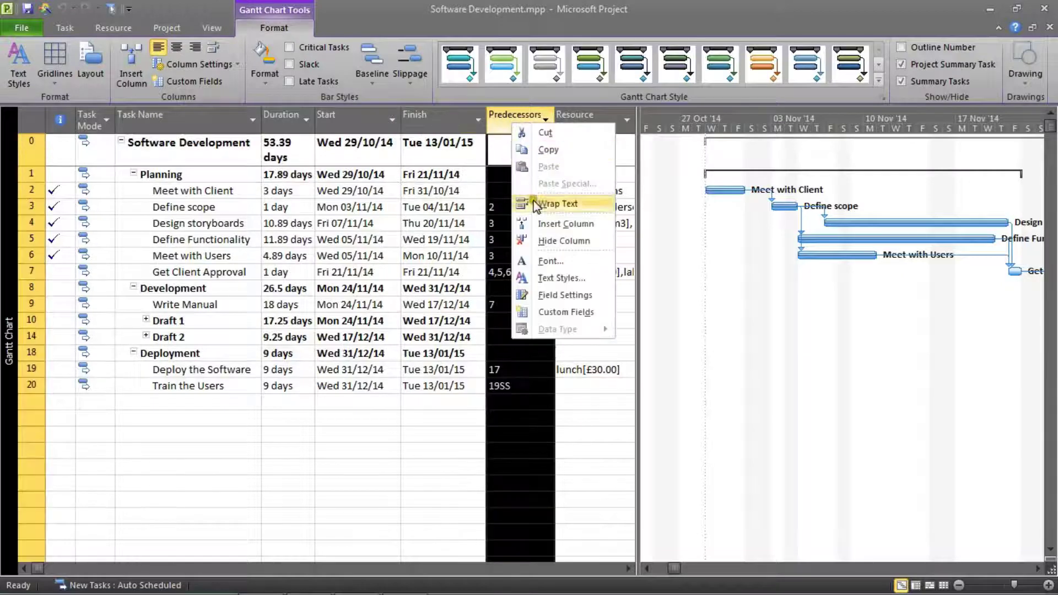
left_click(538, 226)
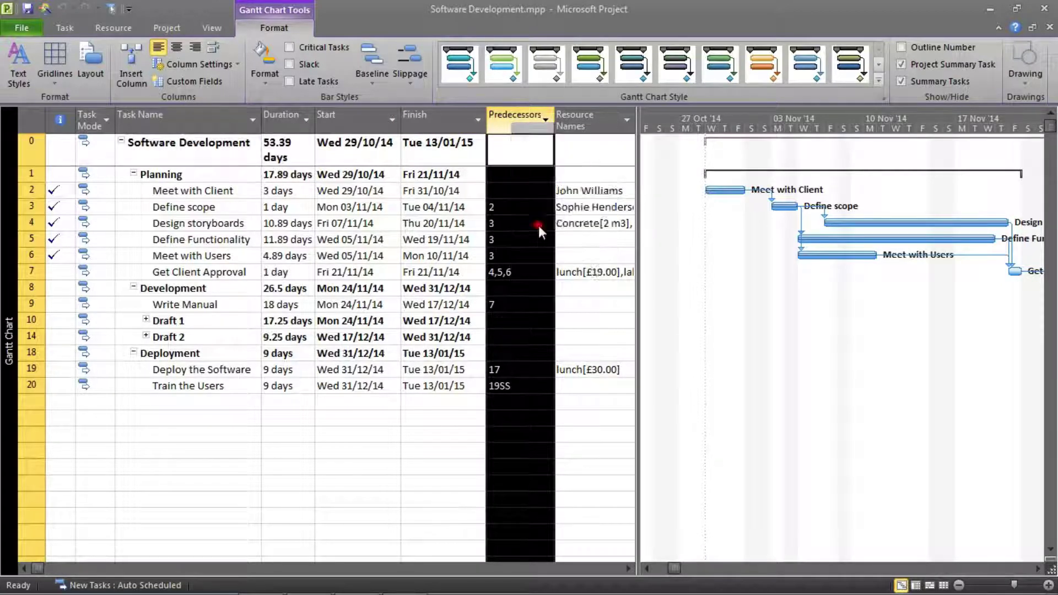
type("on/Over Budget ( Cost1")
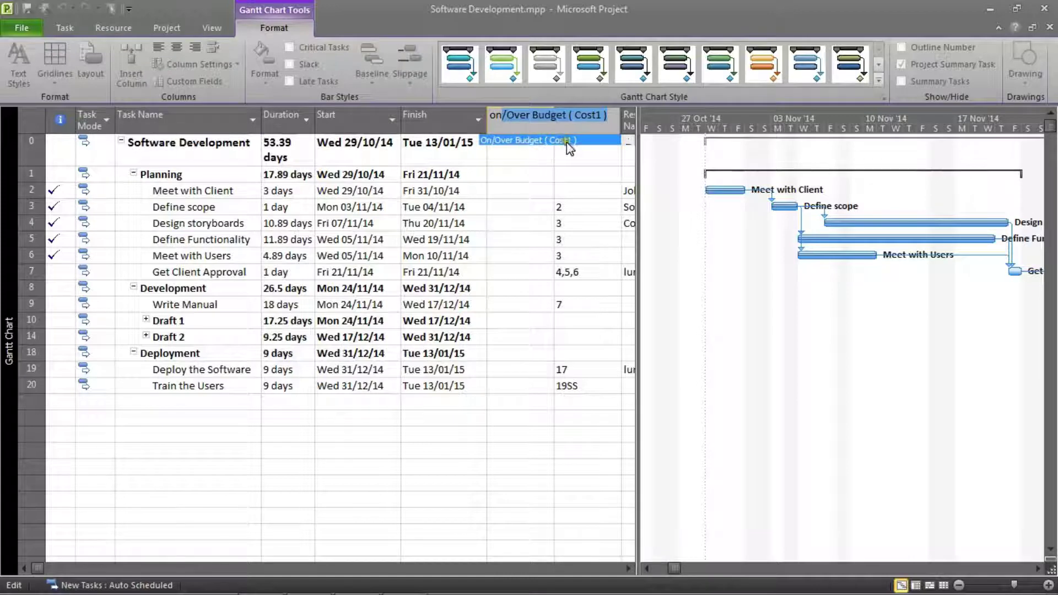
left_click(524, 141)
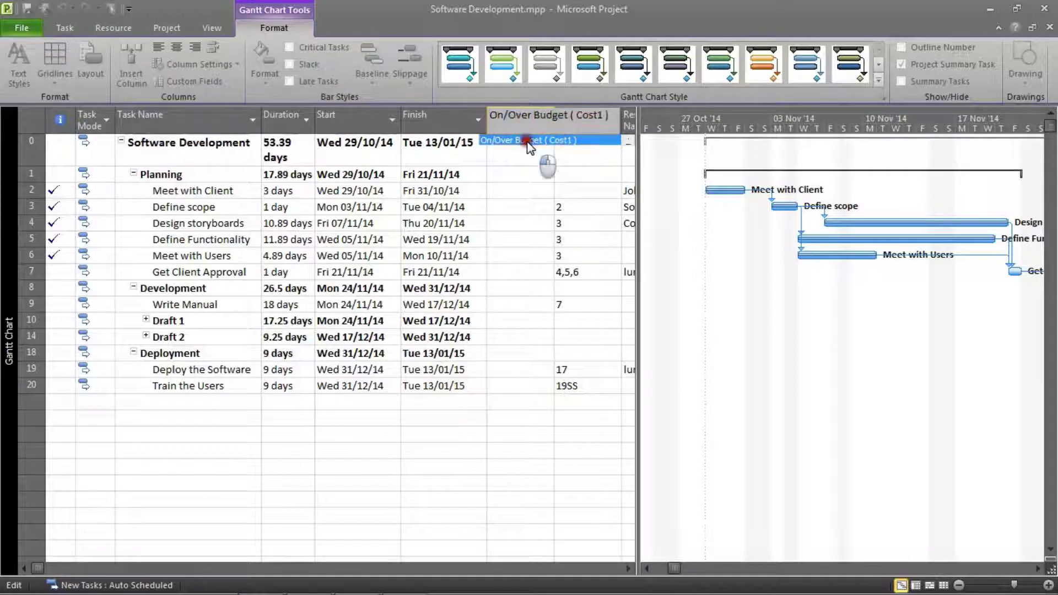